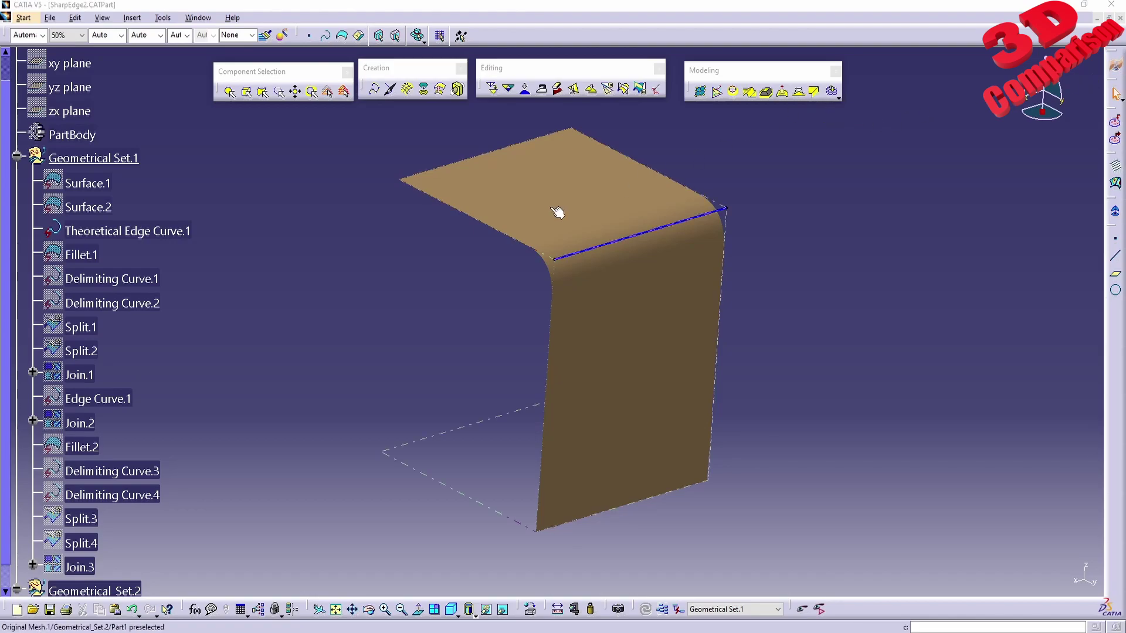
Select the hidden tree elements from Surface.1 down through Join.3, including Theoretical Edge Curve.1
{"action": "scroll", "coordinate": [336, 273], "scroll_direction": "up", "scroll_amount": 2}
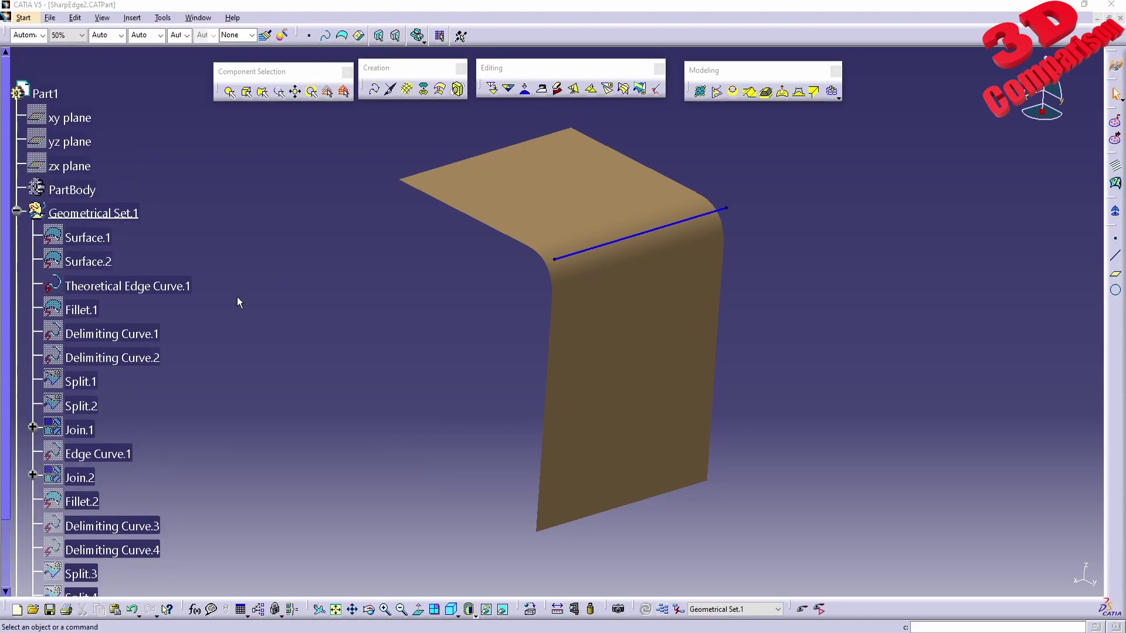
{"action": "scroll", "coordinate": [237, 296], "scroll_direction": "down", "scroll_amount": 2}
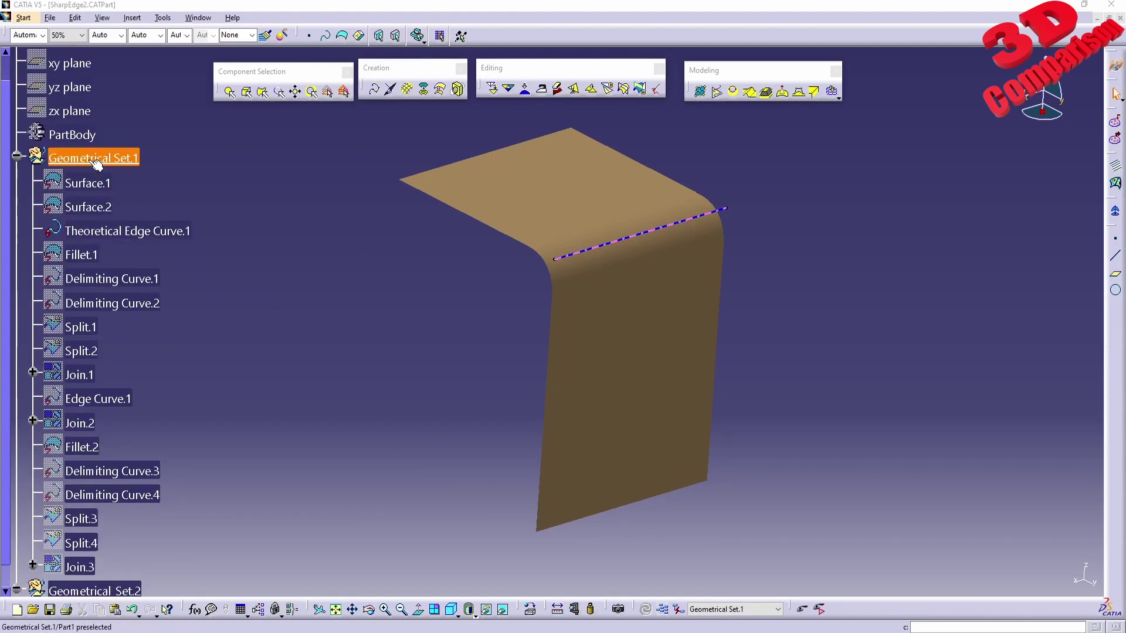
{"action": "left_click", "coordinate": [85, 185]}
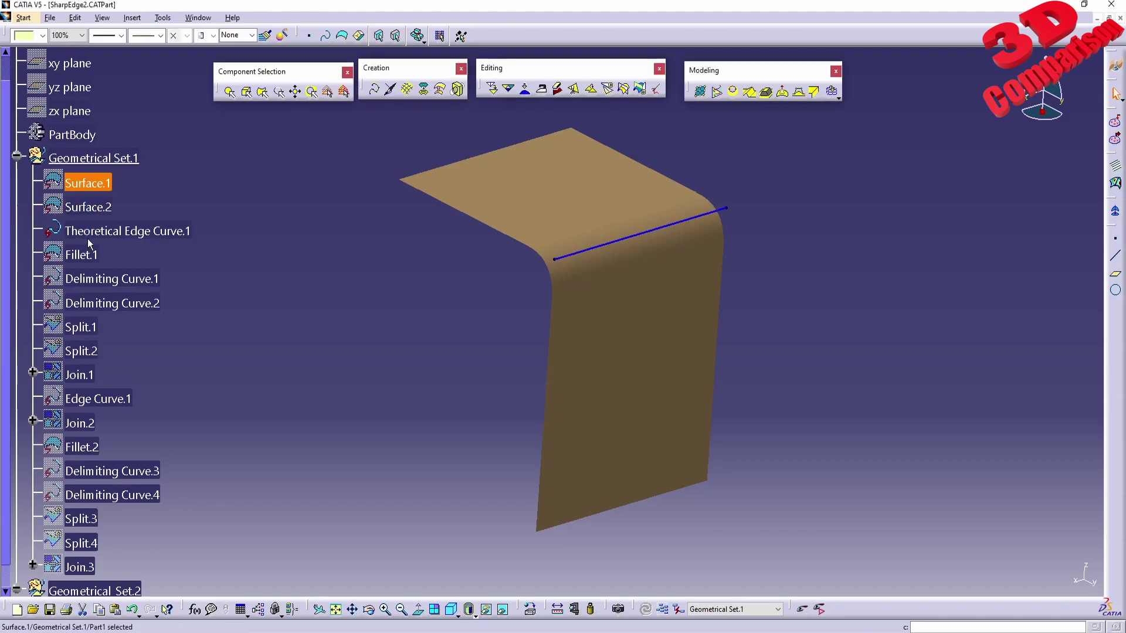
{"action": "left_click", "coordinate": [106, 234]}
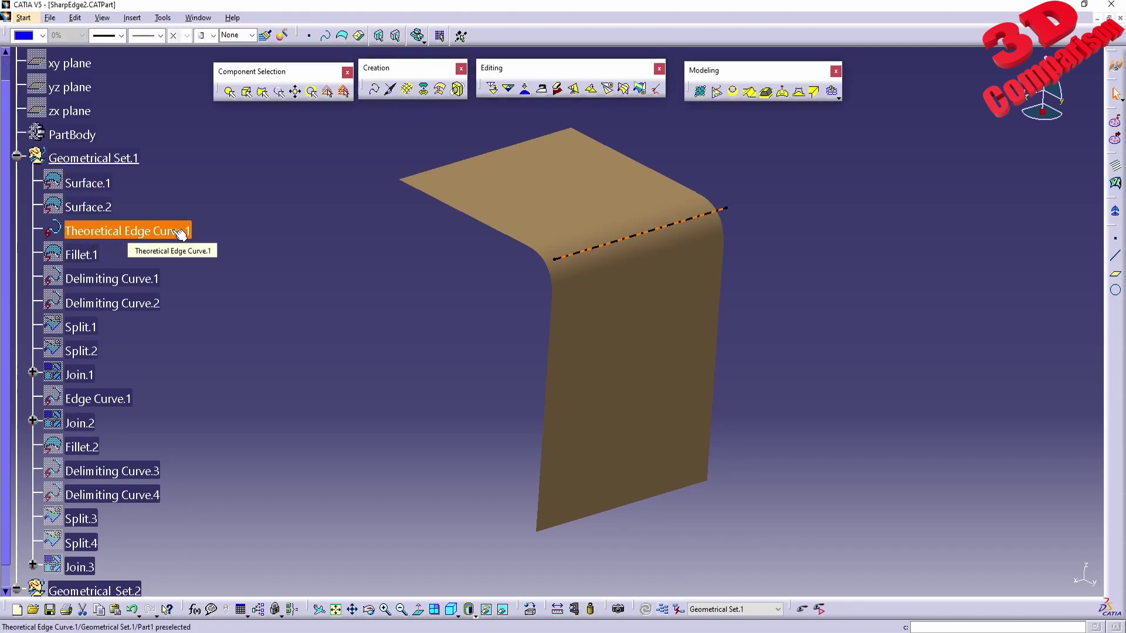
{"action": "scroll", "coordinate": [197, 312], "scroll_direction": "down", "scroll_amount": 2}
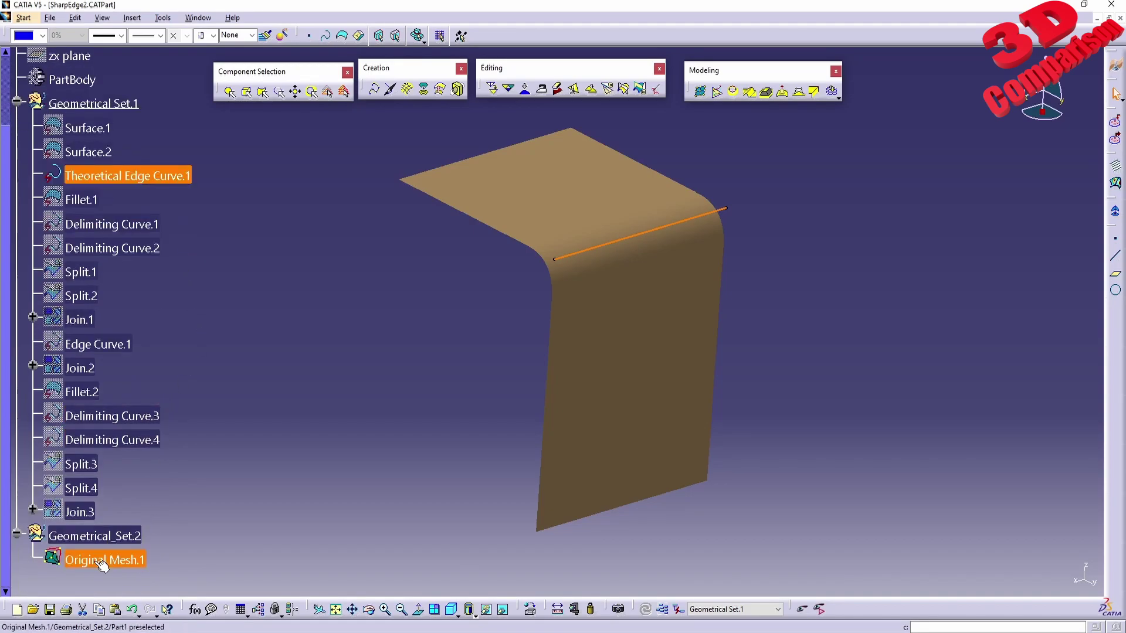
{"action": "left_click", "coordinate": [79, 511]}
Show the construction elements Surface.1 through Join.3 and rotate around the bent part
{"action": "left_click", "coordinate": [78, 129], "text": "shift"}
{"action": "right_click", "coordinate": [88, 130]}
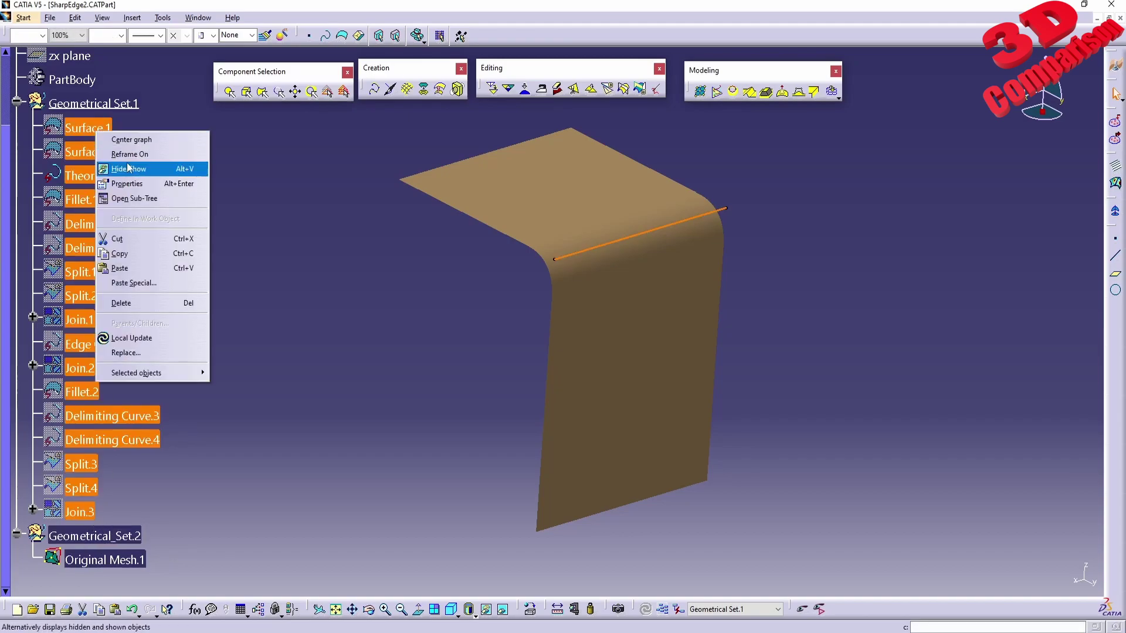
{"action": "left_click", "coordinate": [158, 165]}
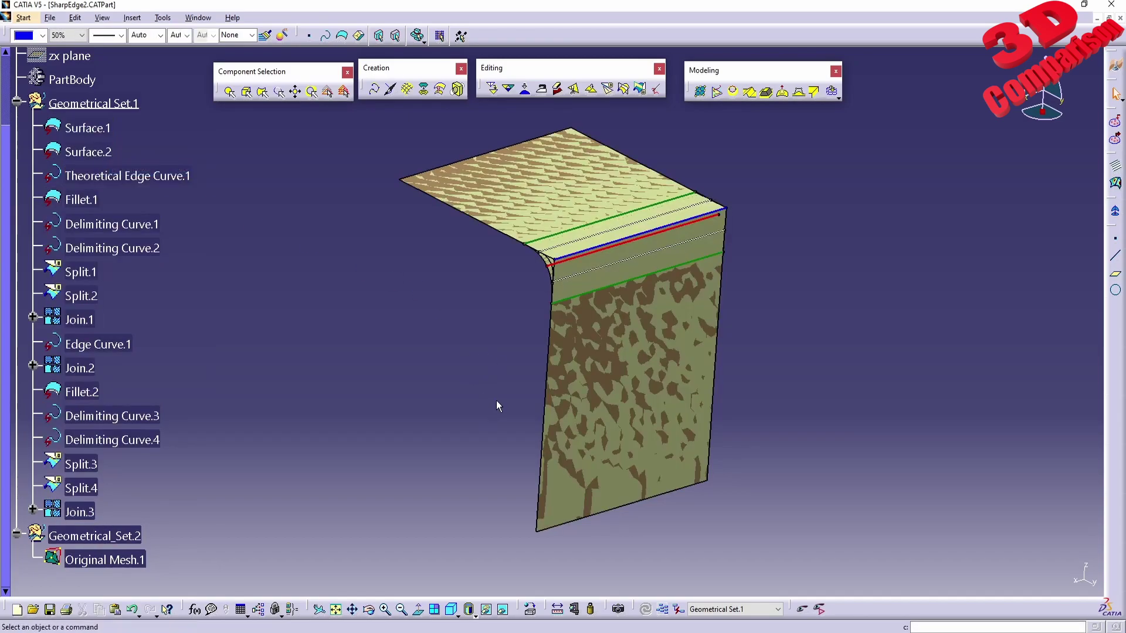
{"action": "middle_click_drag", "start_coordinate": [497, 393], "coordinate": [462, 419]}
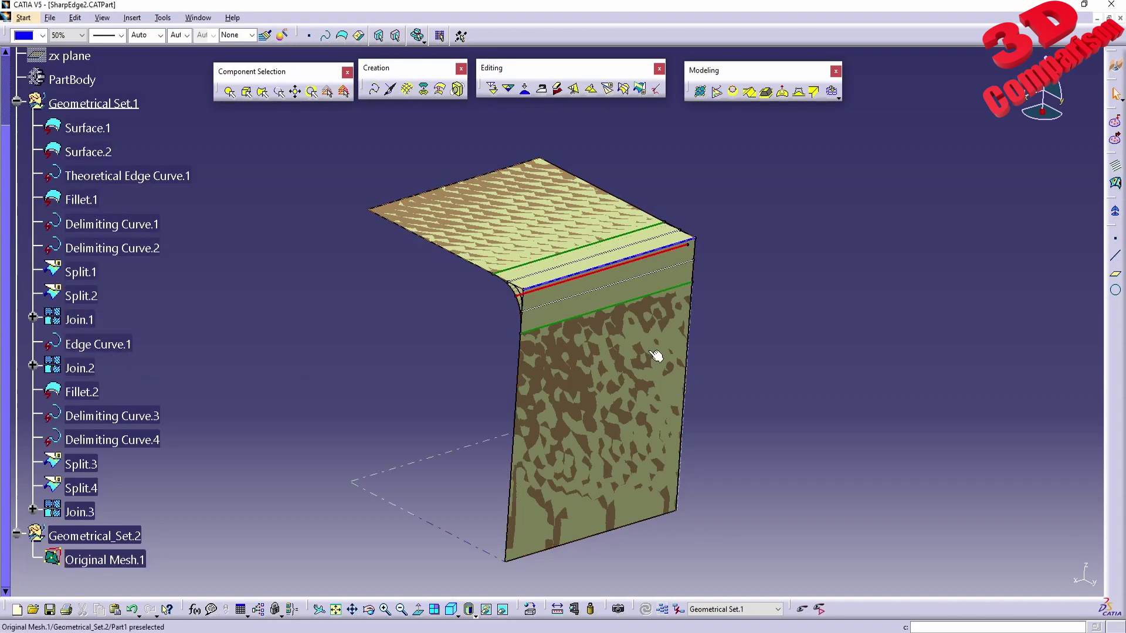
{"action": "middle_click_drag", "start_coordinate": [504, 334], "coordinate": [410, 282]}
Hide Surface.1 through Join.3 again
{"action": "left_click", "coordinate": [92, 133]}
{"action": "left_click", "coordinate": [82, 510], "text": "shift"}
{"action": "right_click", "coordinate": [84, 507]}
{"action": "left_click", "coordinate": [109, 296]}
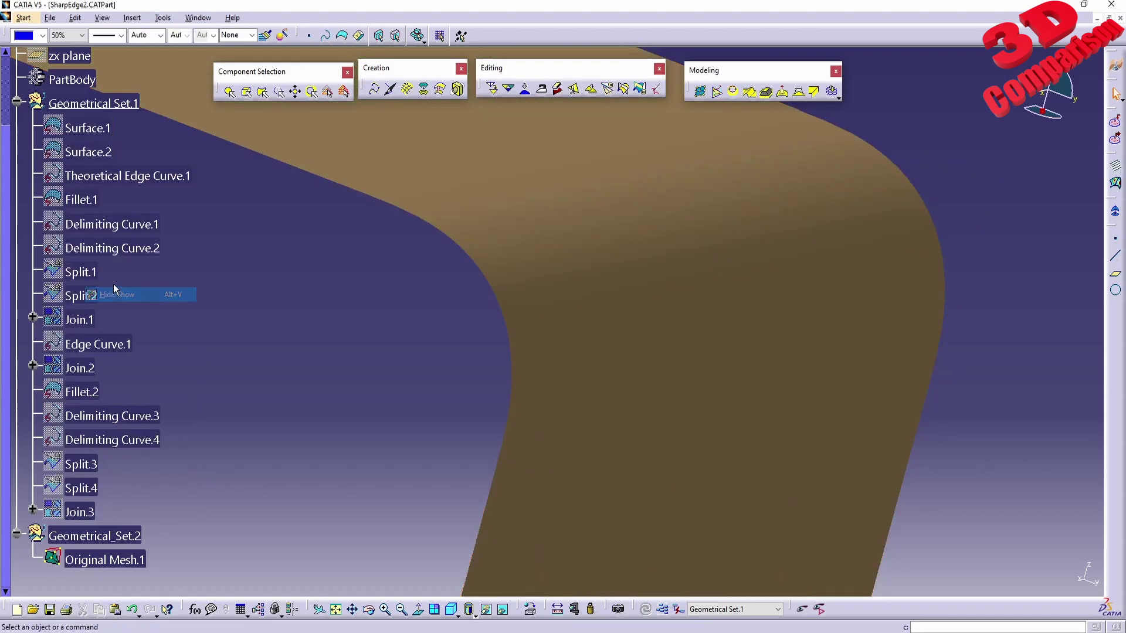
Make Theoretical Edge Curve.1 visible and orbit in on the bend of the strip
{"action": "left_click", "coordinate": [111, 177]}
{"action": "right_click", "coordinate": [112, 178]}
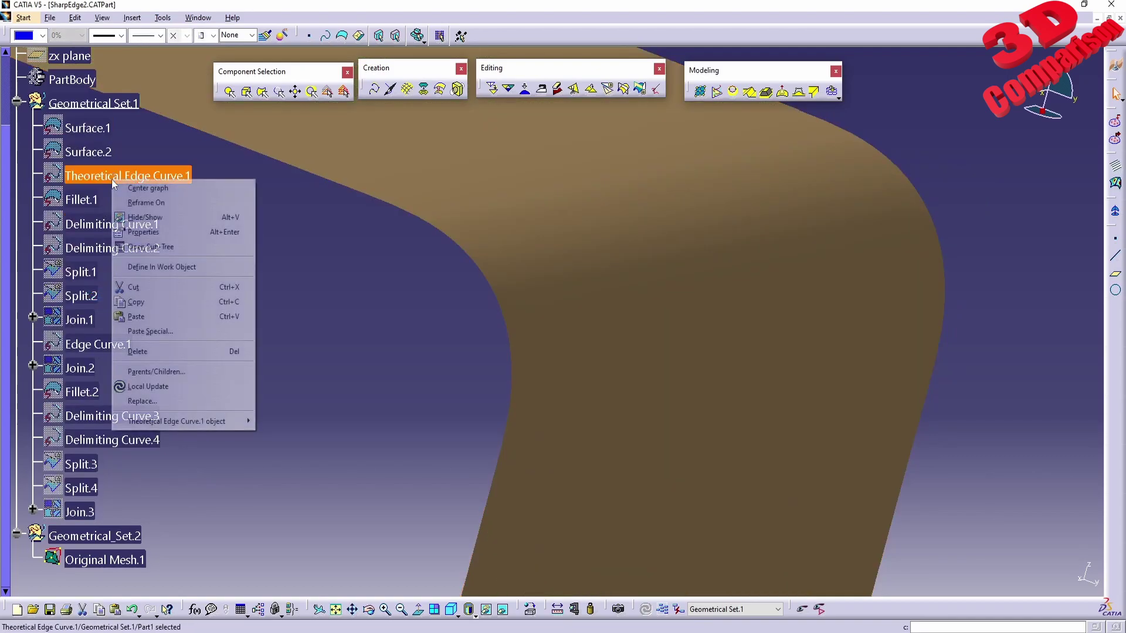
{"action": "left_click", "coordinate": [179, 225]}
{"action": "middle_click_drag", "start_coordinate": [428, 375], "coordinate": [568, 369]}
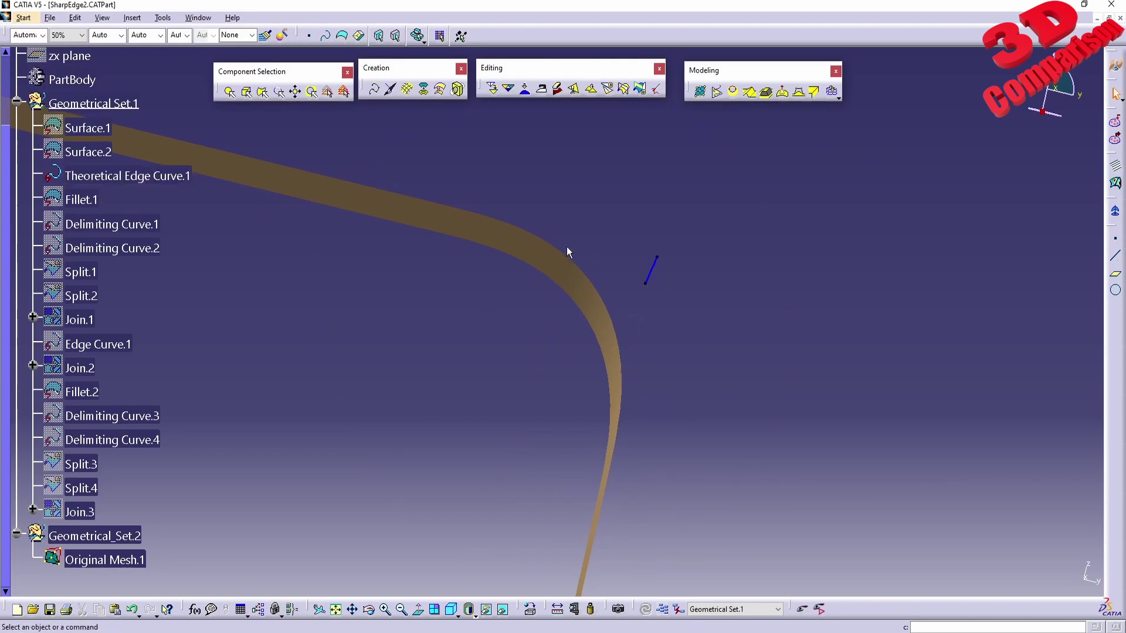
{"action": "middle_click_drag", "start_coordinate": [628, 281], "coordinate": [584, 355]}
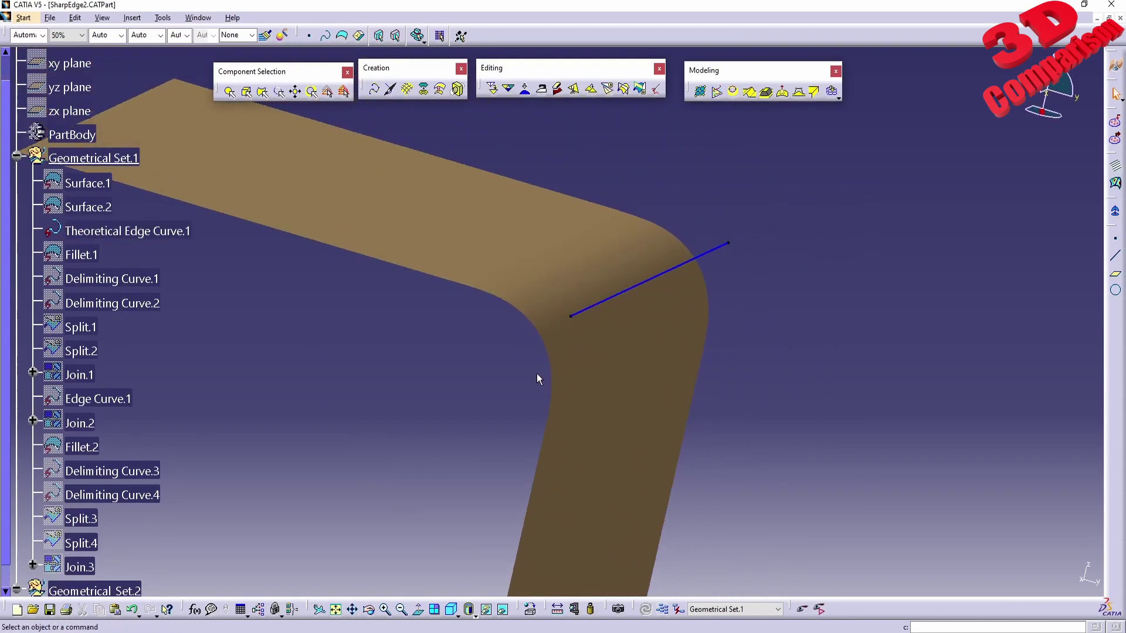
{"action": "middle_click_drag", "start_coordinate": [526, 403], "coordinate": [677, 292]}
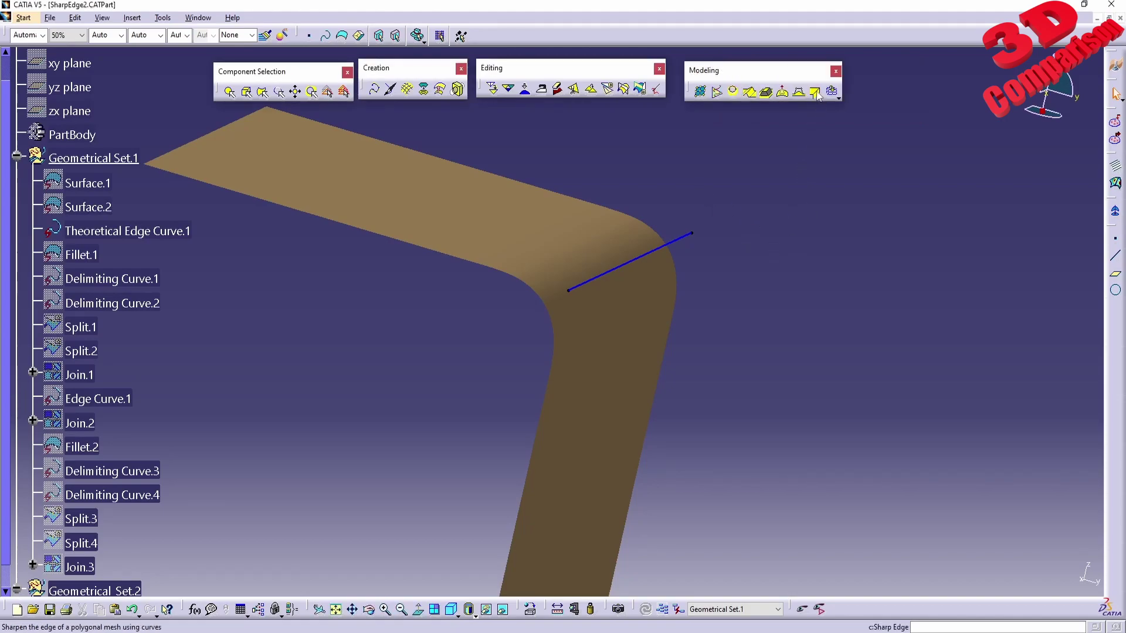
Pick Theoretical Edge Curve.1 and Original Mesh.1 for the sharp edge, previewing influence area and offset
{"action": "middle_click_drag", "start_coordinate": [689, 312], "coordinate": [601, 346]}
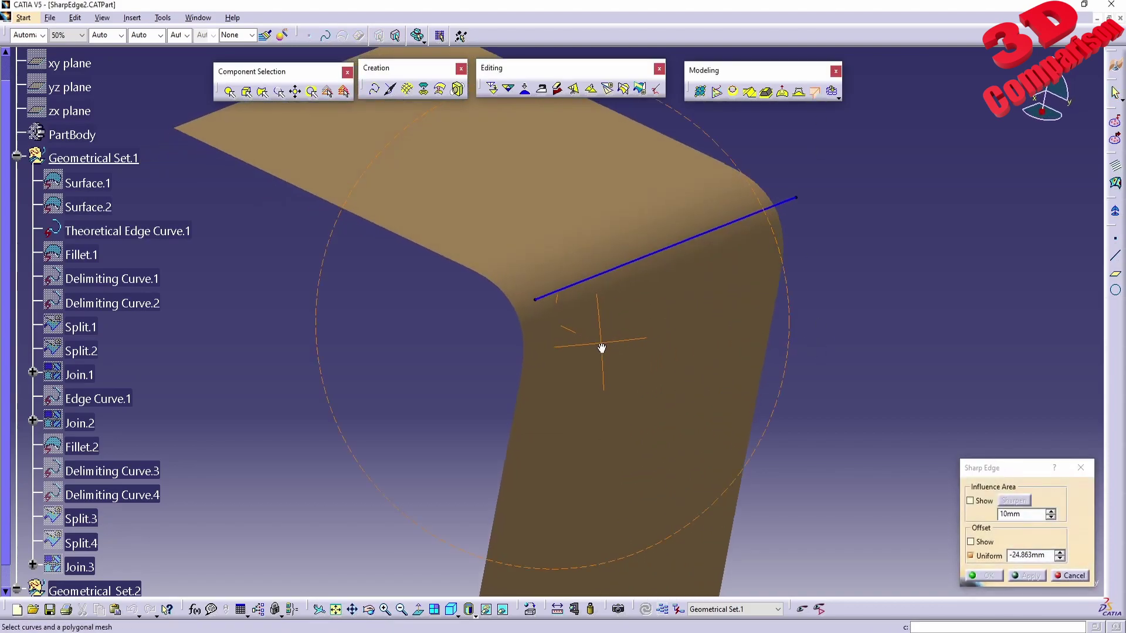
{"action": "left_click", "coordinate": [645, 267]}
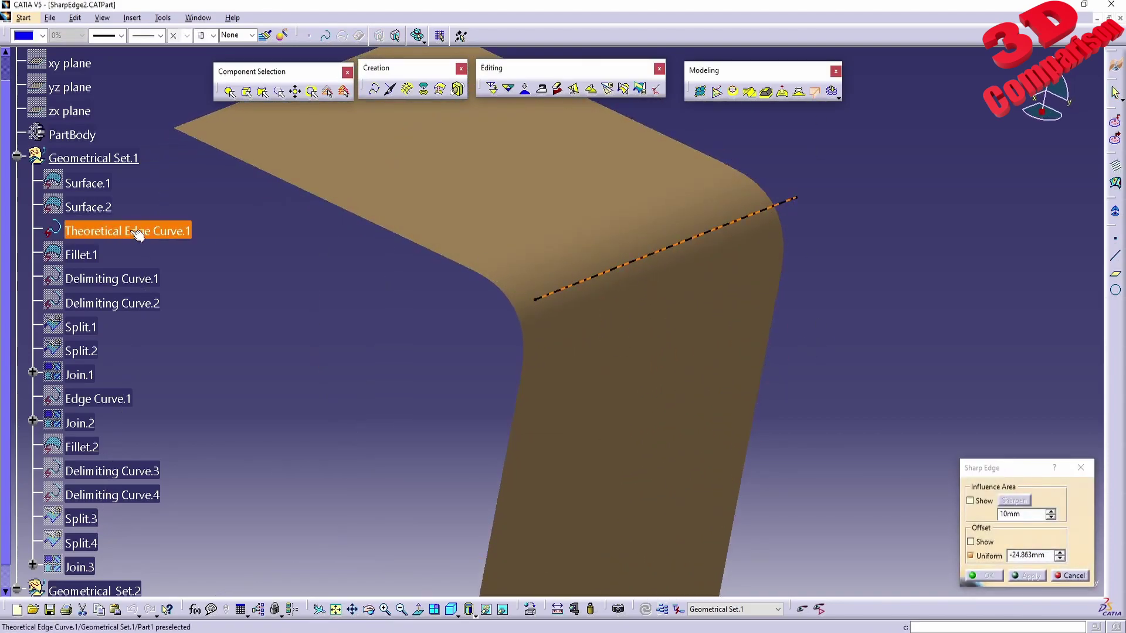
{"action": "left_click", "coordinate": [537, 207]}
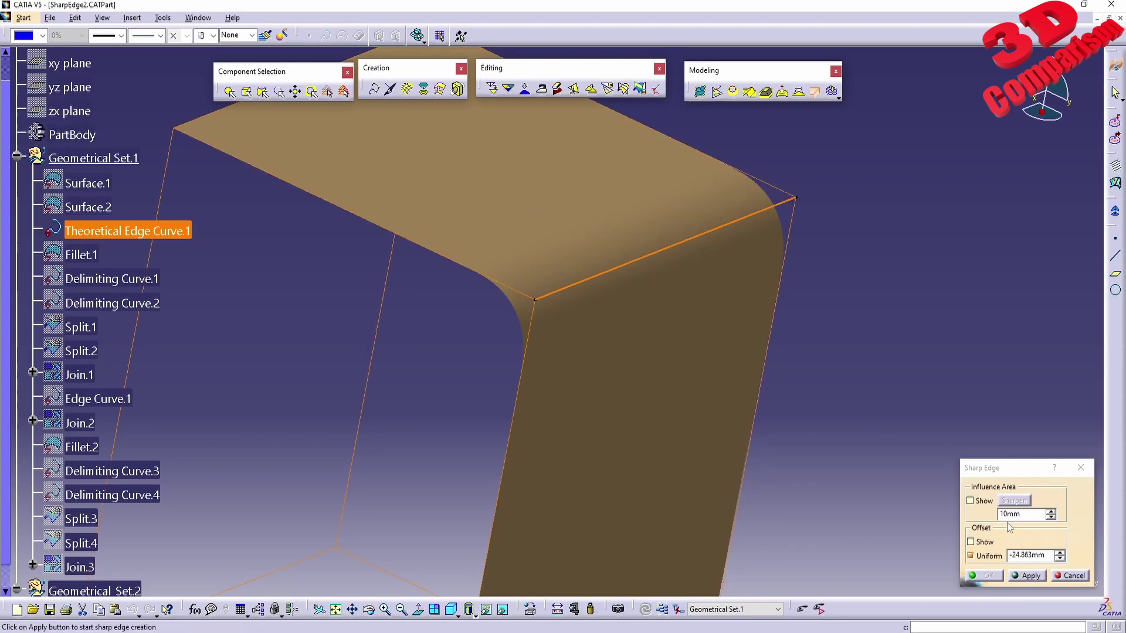
{"action": "left_click", "coordinate": [982, 503]}
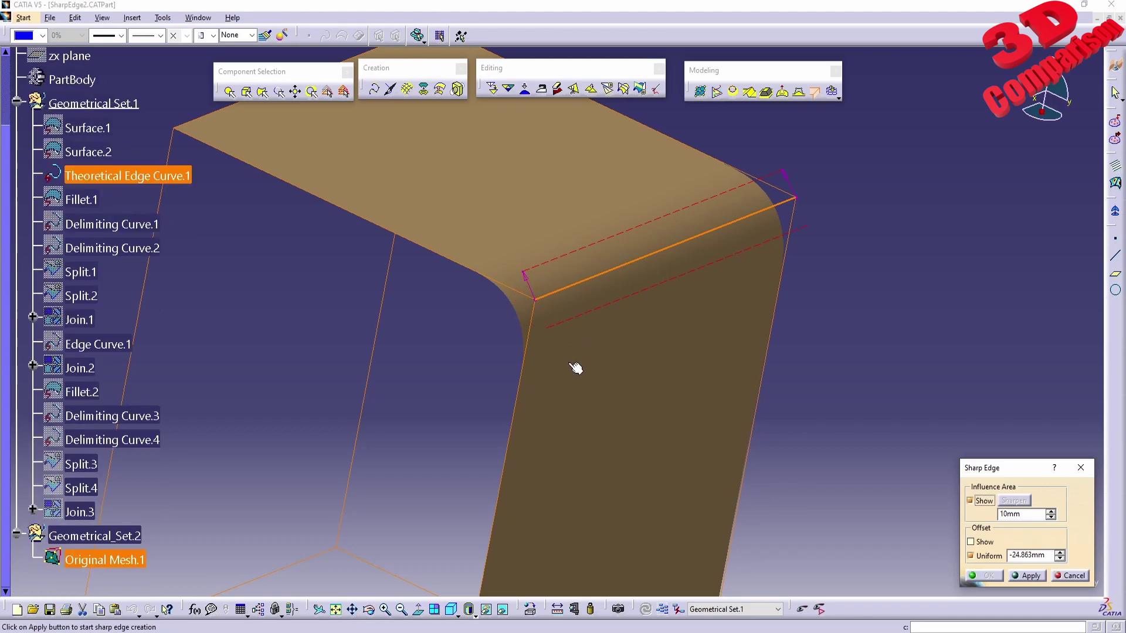
{"action": "middle_click_drag", "start_coordinate": [580, 377], "coordinate": [492, 250]}
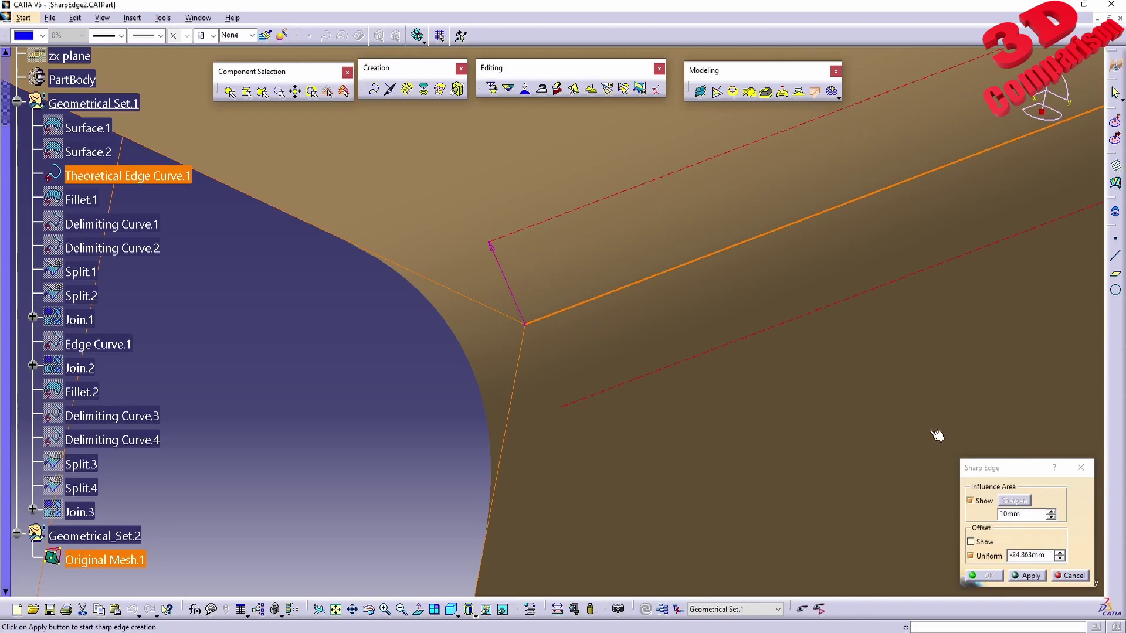
{"action": "left_click", "coordinate": [983, 543]}
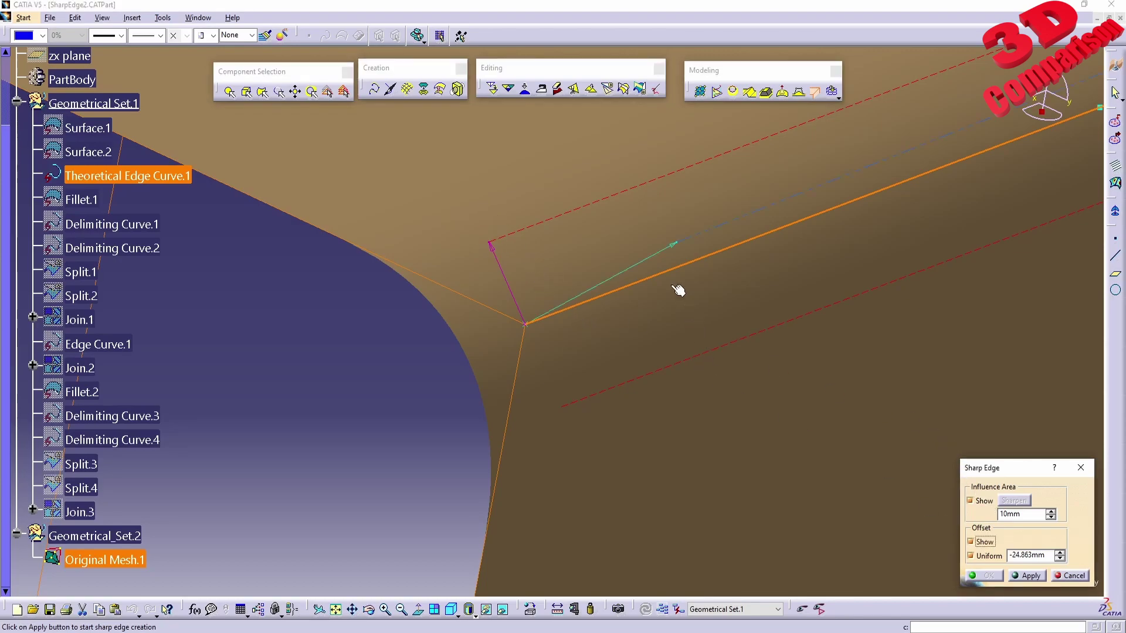
{"action": "middle_click_drag", "start_coordinate": [658, 338], "coordinate": [792, 478]}
Apply the sharp edge, then change the uniform offset to -20mm and apply again
{"action": "left_click", "coordinate": [1030, 576]}
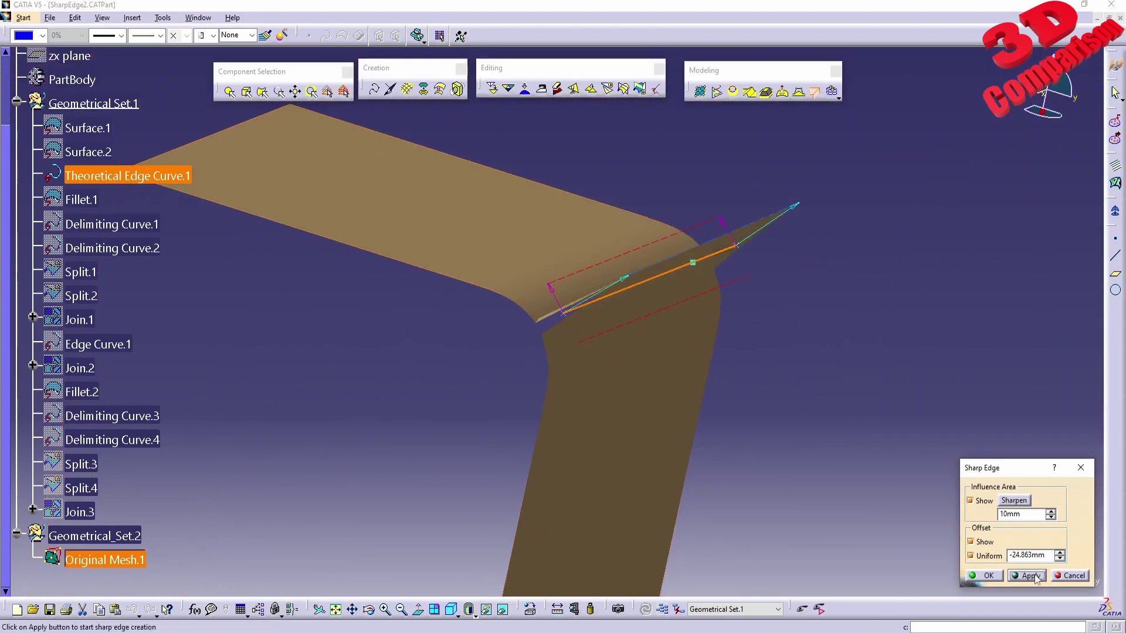
{"action": "middle_click_drag", "start_coordinate": [833, 370], "coordinate": [771, 469]}
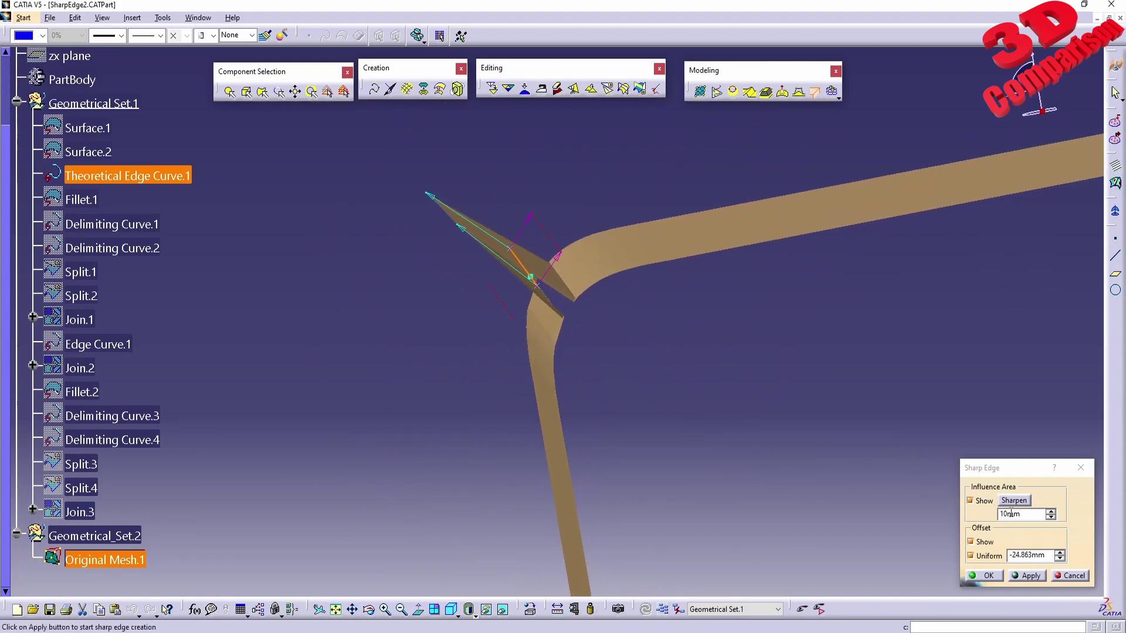
{"action": "double_click", "coordinate": [1015, 556]}
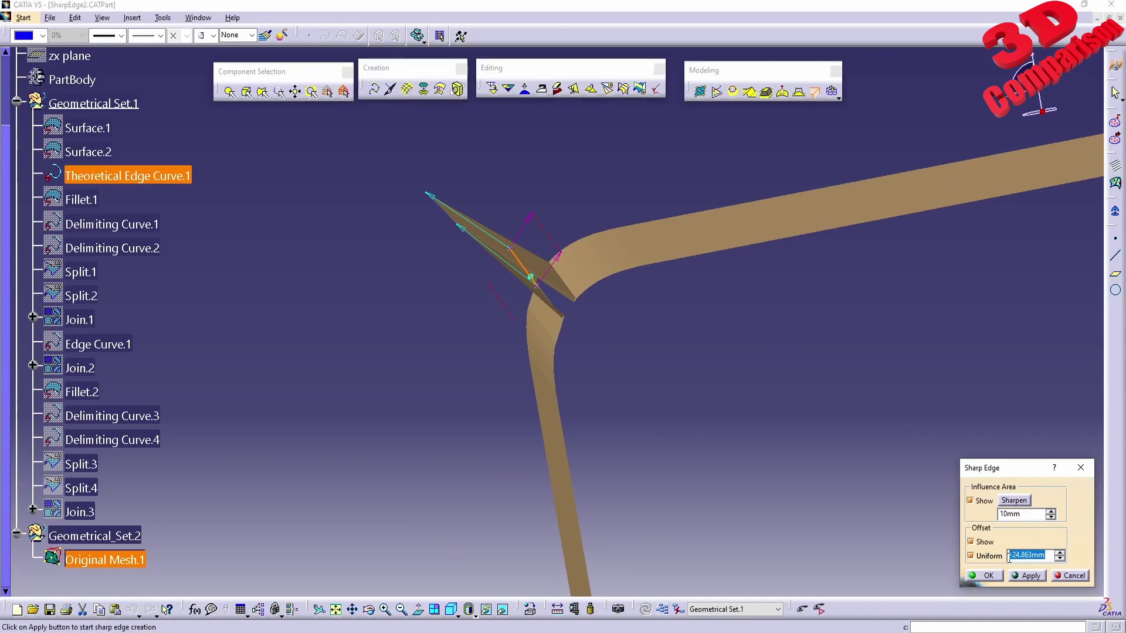
{"action": "type", "text": "-20mm"}
{"action": "left_click", "coordinate": [1026, 576]}
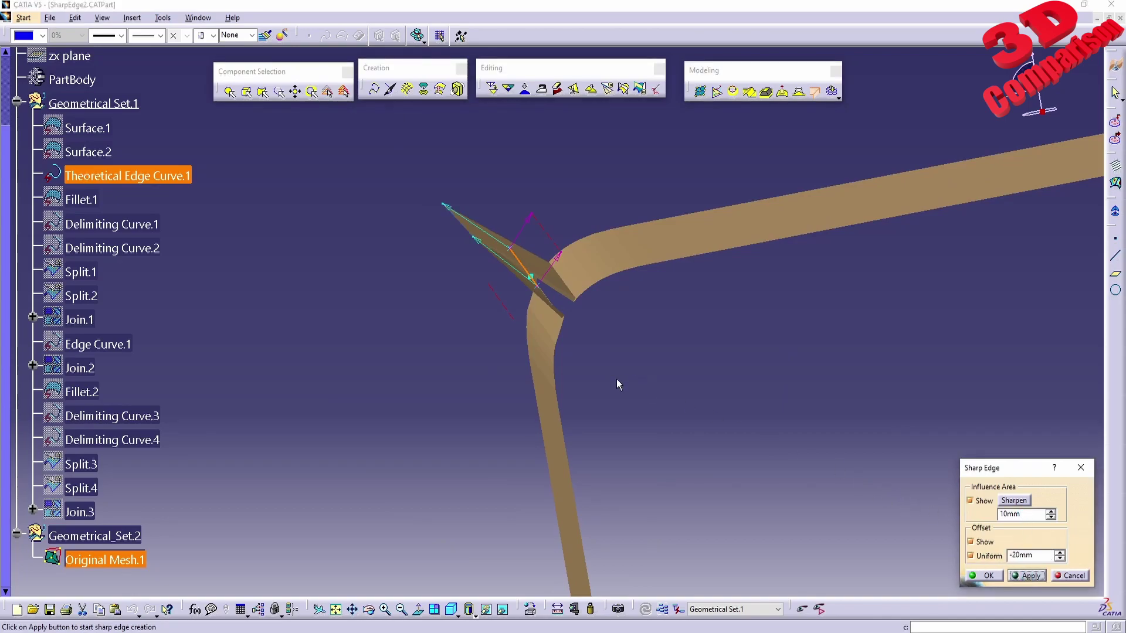
{"action": "middle_click_drag", "start_coordinate": [622, 404], "coordinate": [704, 472]}
Set the influence area to 30mm, apply, and zoom into the sharpened end corner
{"action": "double_click", "coordinate": [1028, 520]}
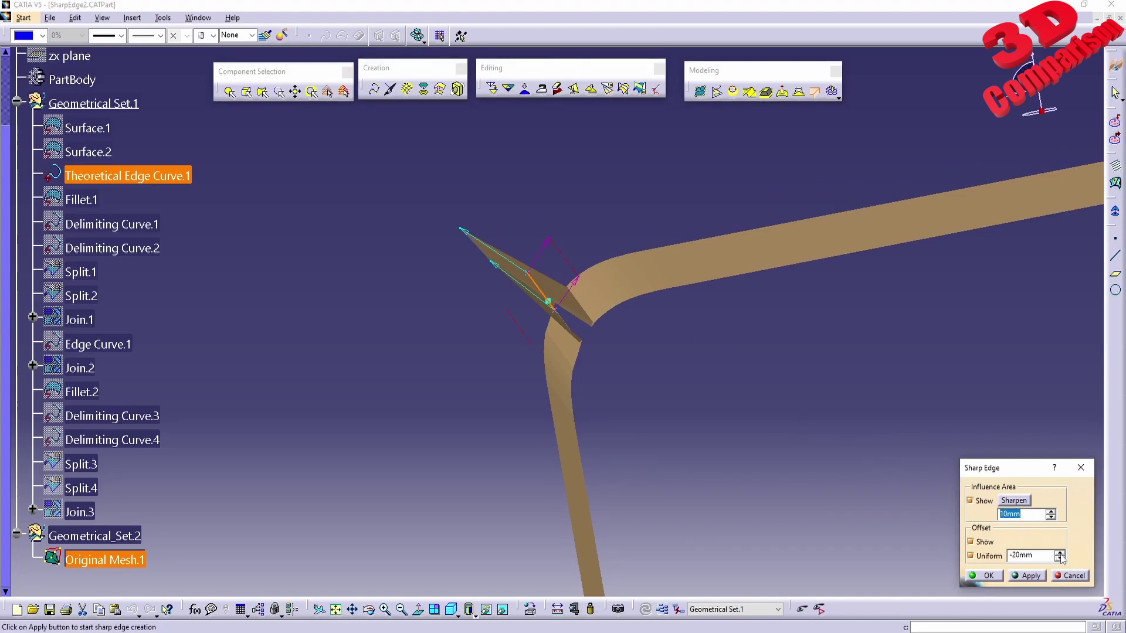
{"action": "type", "text": "30"}
{"action": "left_click", "coordinate": [1034, 578]}
{"action": "middle_click_drag", "start_coordinate": [624, 360], "coordinate": [780, 334], "text": "ctrl"}
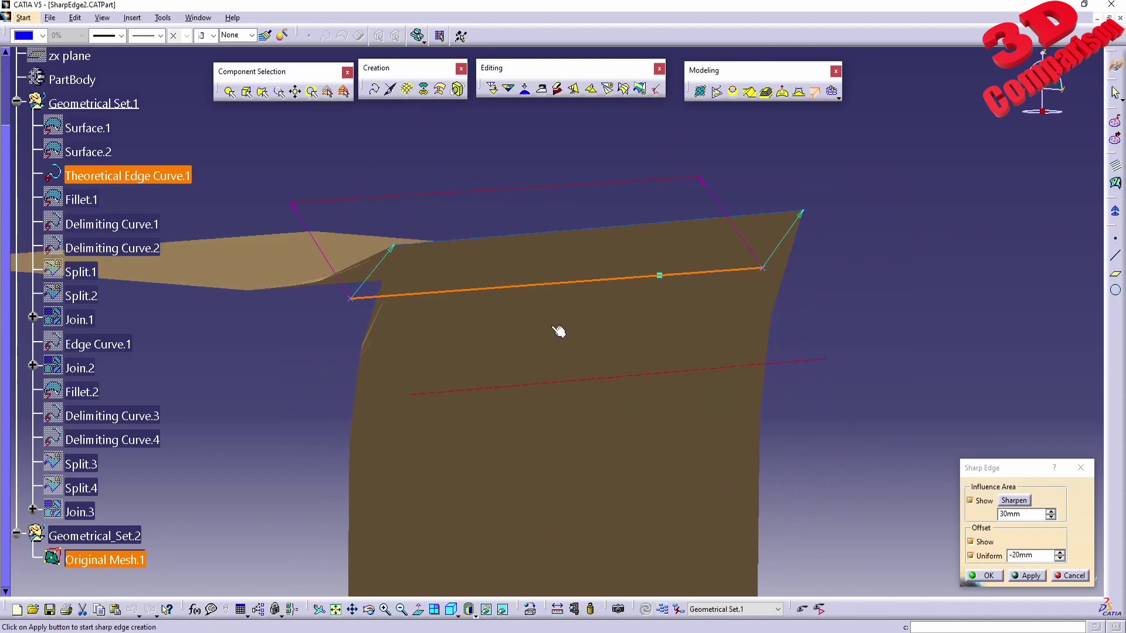
{"action": "middle_click_drag", "start_coordinate": [558, 332], "coordinate": [662, 284]}
{"action": "middle_click", "coordinate": [645, 270]}
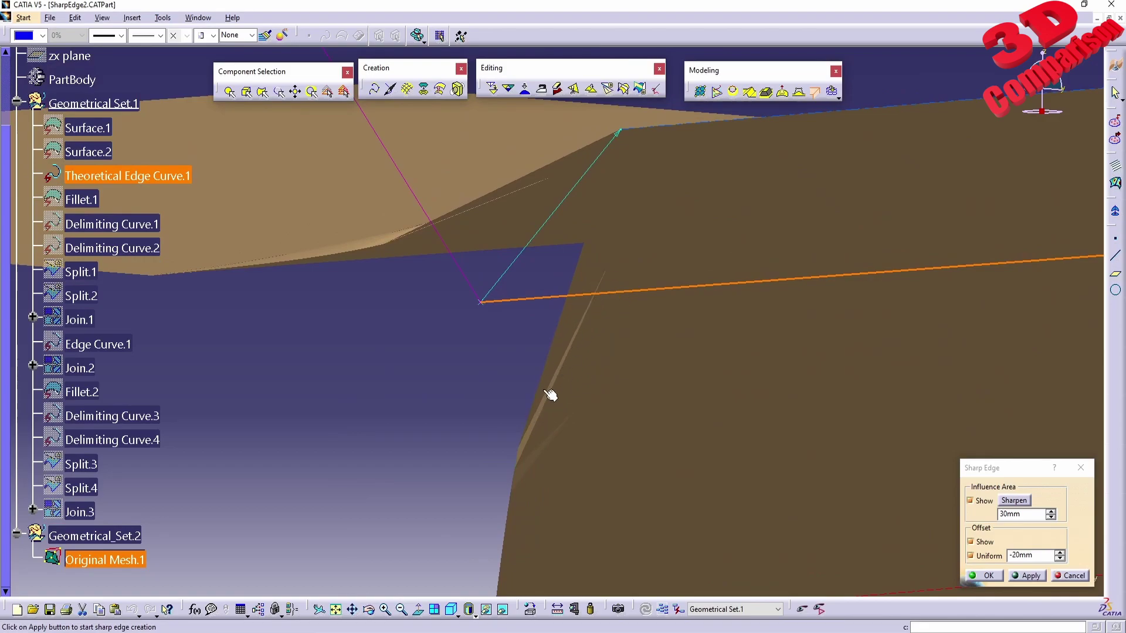
Switch the display to Wireframe and pan and zoom in on the crease
{"action": "left_click", "coordinate": [475, 612]}
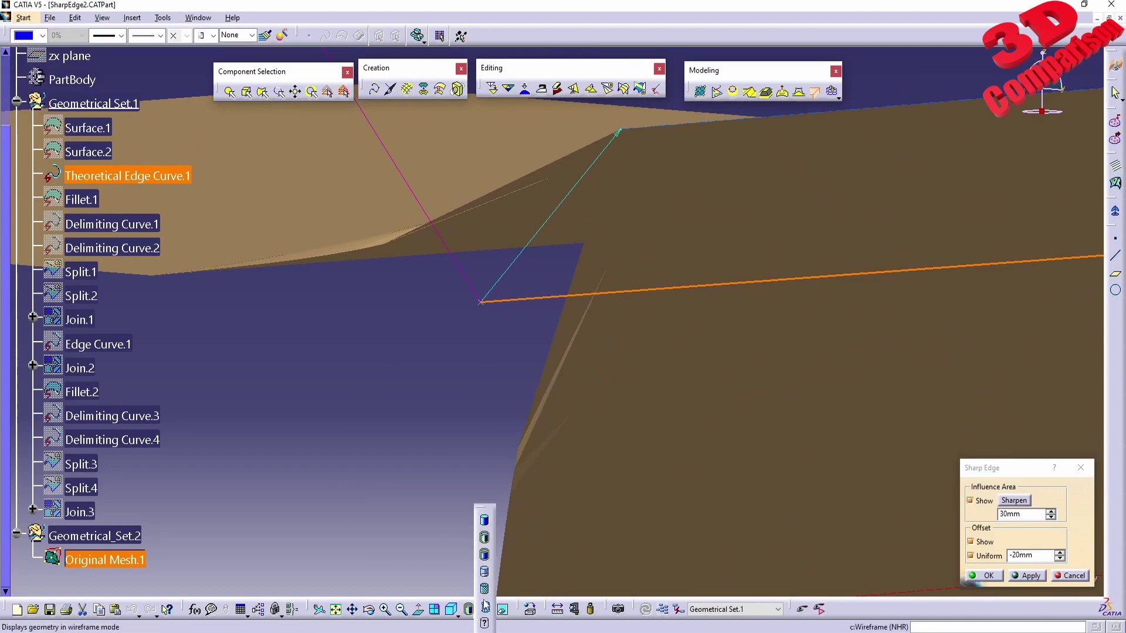
{"action": "left_click", "coordinate": [486, 608]}
{"action": "middle_click_drag", "start_coordinate": [666, 246], "coordinate": [610, 319]}
{"action": "scroll", "coordinate": [490, 467], "scroll_direction": "up", "scroll_amount": 2}
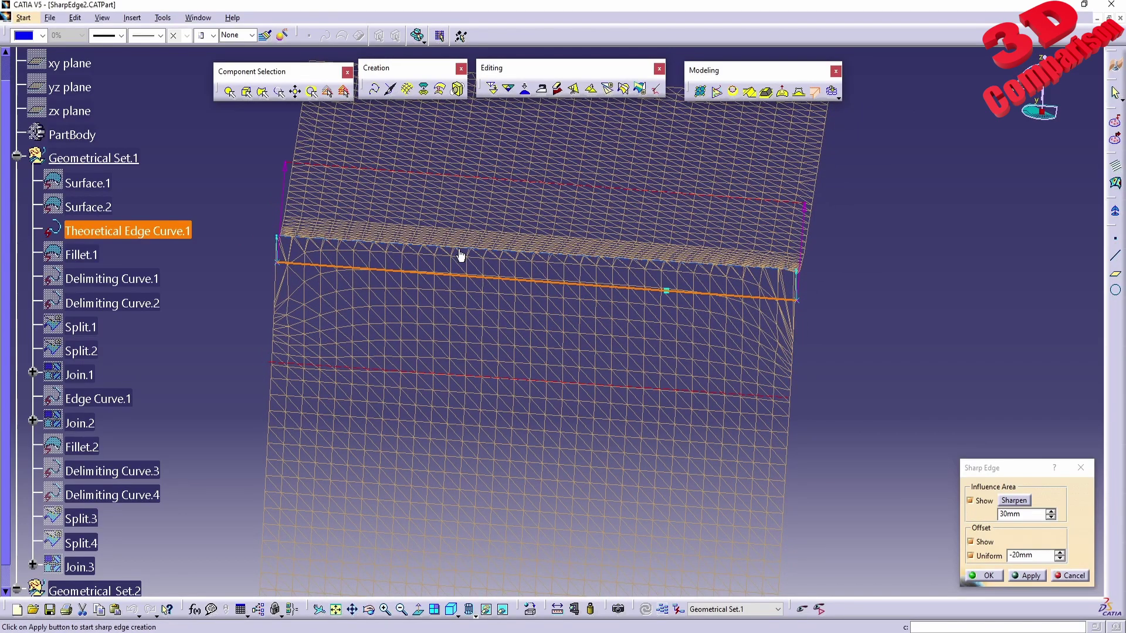
{"action": "middle_click_drag", "start_coordinate": [377, 326], "coordinate": [528, 328]}
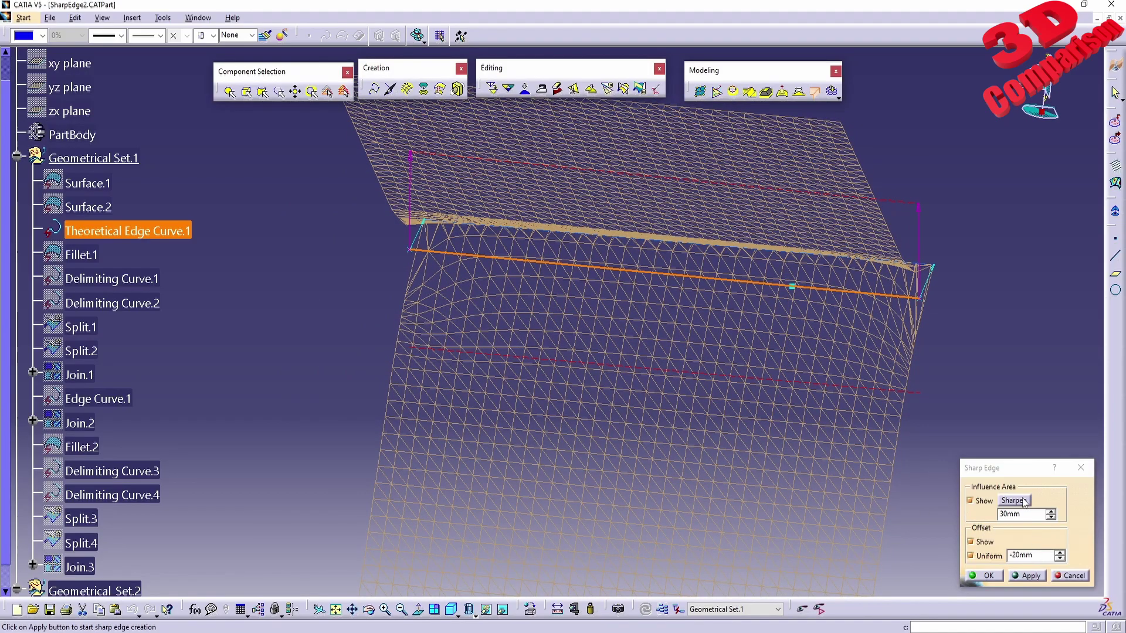
{"action": "middle_click_drag", "start_coordinate": [498, 264], "coordinate": [511, 319]}
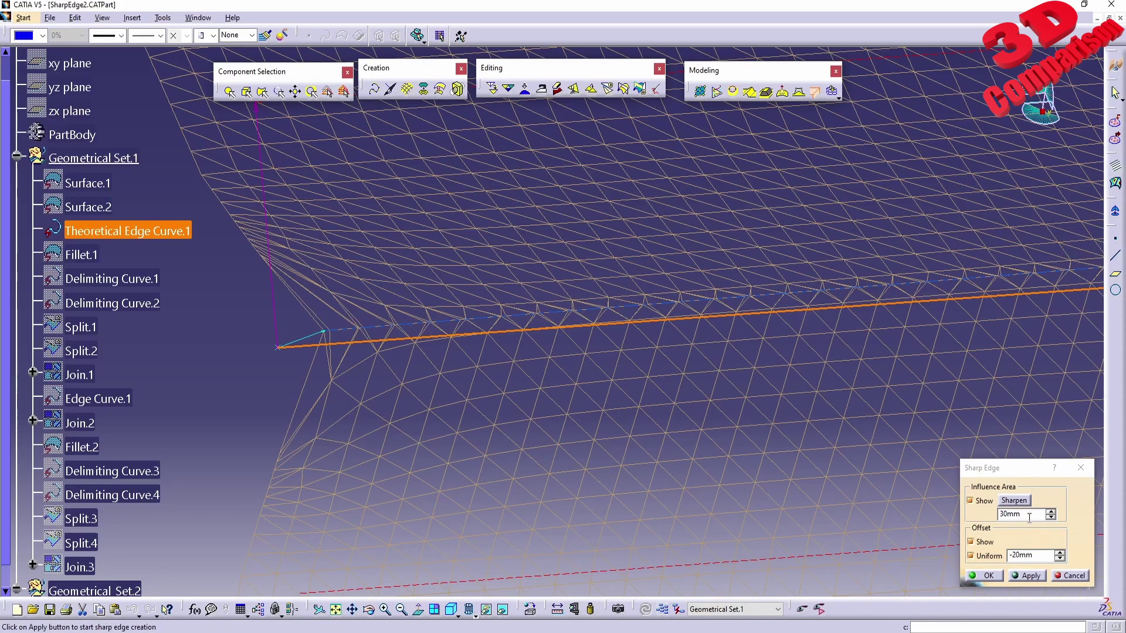
Change the influence area to 40mm and the uniform offset to -30mm, then apply
{"action": "left_click_drag", "start_coordinate": [1029, 517], "coordinate": [966, 523]}
{"action": "type", "text": "40"}
{"action": "left_click_drag", "start_coordinate": [1030, 555], "coordinate": [974, 560]}
{"action": "type", "text": "-30"}
{"action": "left_click", "coordinate": [1024, 575]}
{"action": "middle_click_drag", "start_coordinate": [644, 375], "coordinate": [563, 386]}
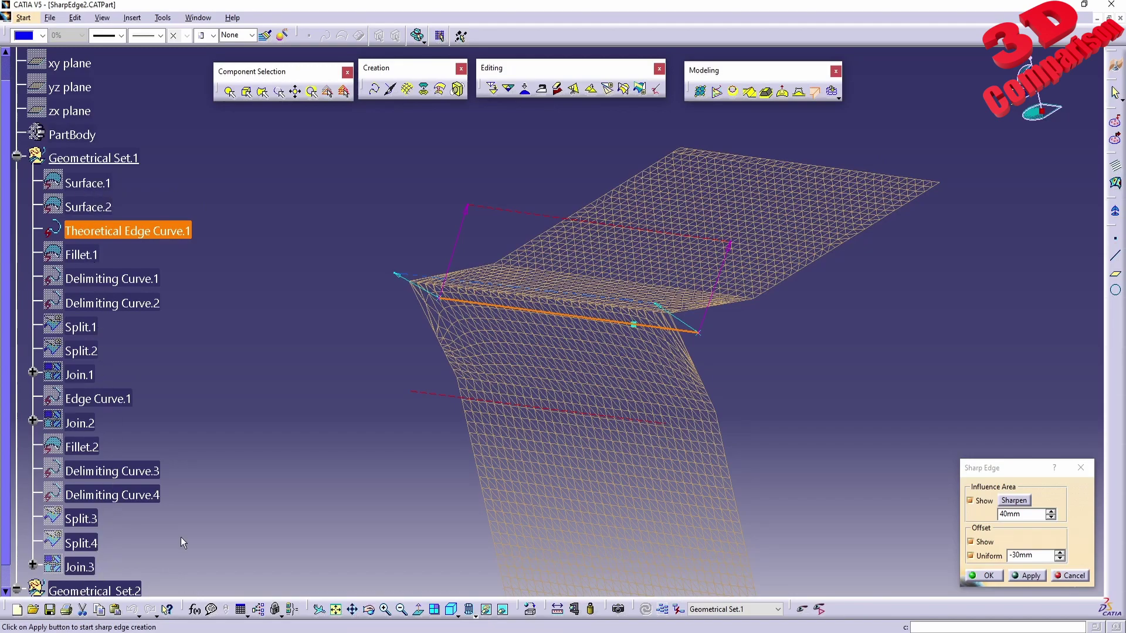
Switch the mesh display to Shading with Edges and orbit to the fold
{"action": "left_click", "coordinate": [486, 609]}
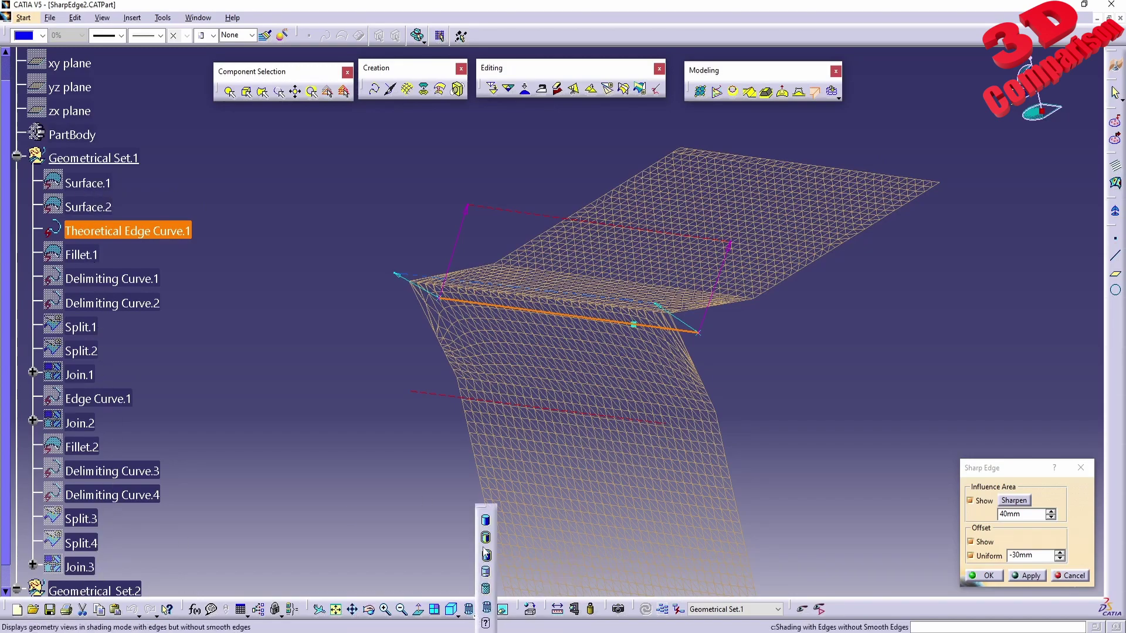
{"action": "left_click", "coordinate": [484, 545]}
{"action": "middle_click_drag", "start_coordinate": [491, 380], "coordinate": [644, 301]}
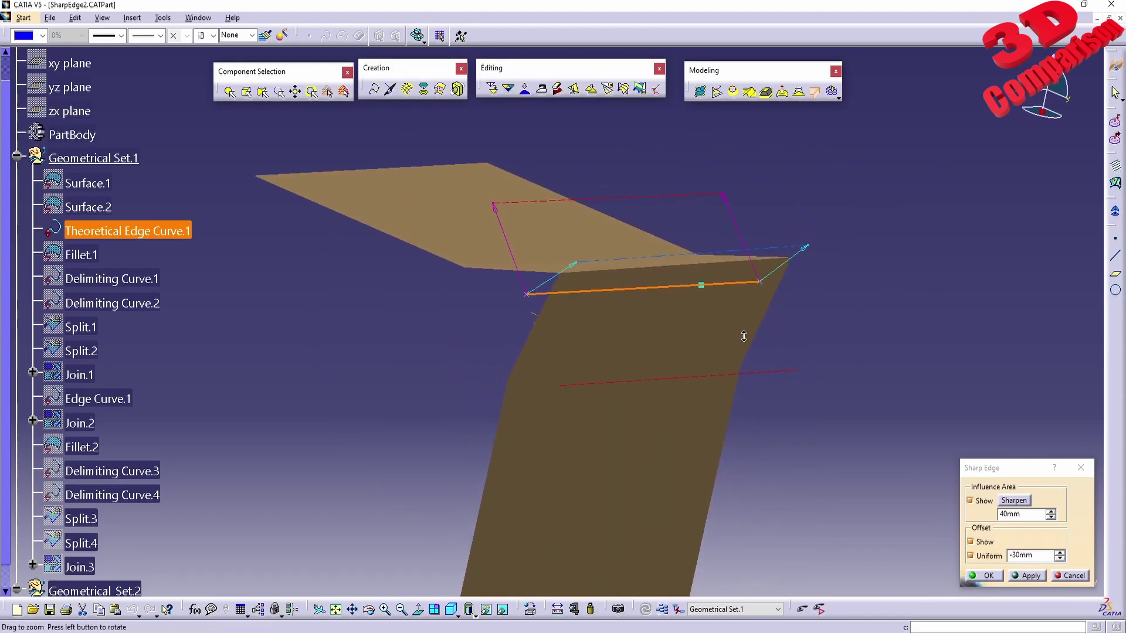
Flip the sharpening direction toward the lower surface and inspect the fold
{"action": "left_click", "coordinate": [578, 265]}
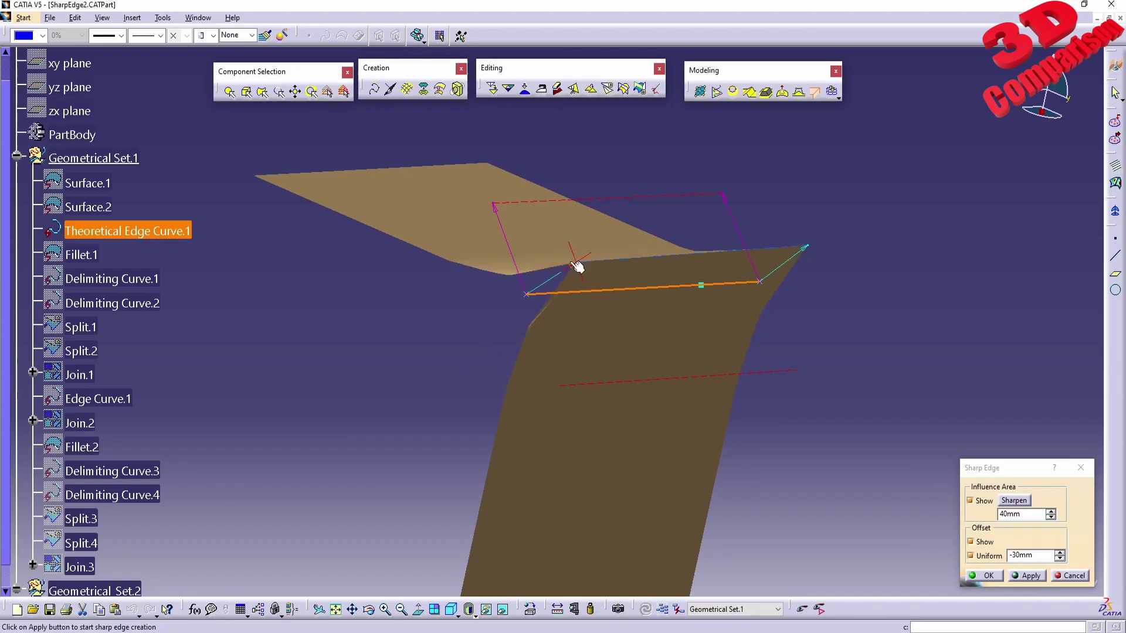
{"action": "left_click", "coordinate": [532, 298]}
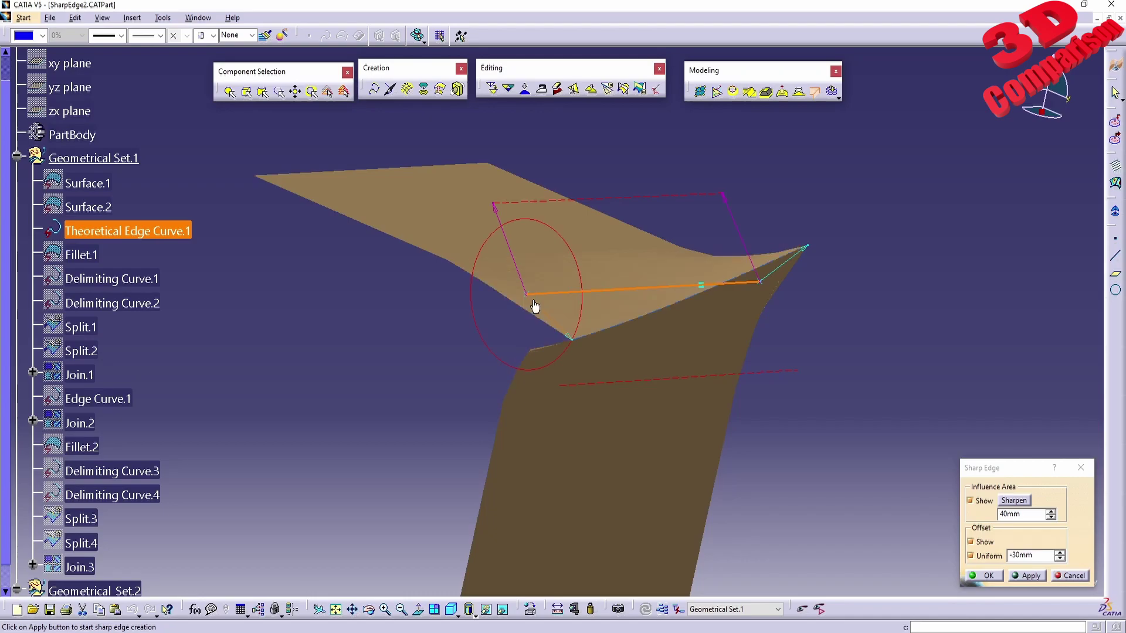
{"action": "middle_click_drag", "start_coordinate": [535, 306], "coordinate": [498, 332]}
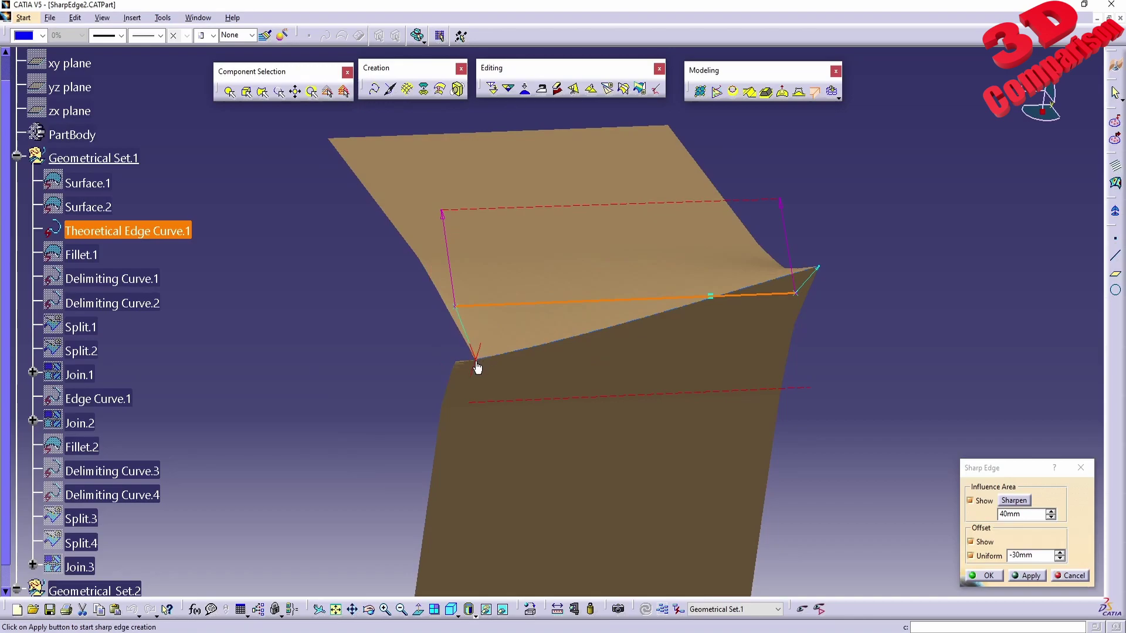
{"action": "middle_click_drag", "start_coordinate": [548, 369], "coordinate": [762, 226]}
{"action": "middle_click_drag", "start_coordinate": [693, 285], "coordinate": [679, 369]}
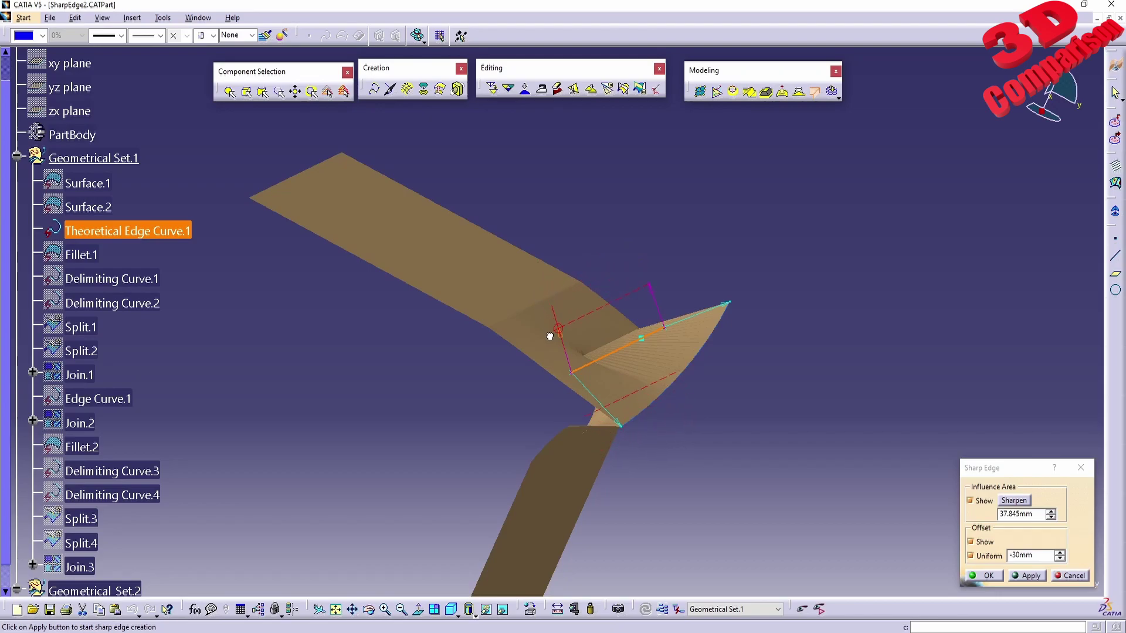
Stretch the influence area to about 44.663mm and turn off the offset preview
{"action": "left_click_drag", "start_coordinate": [551, 341], "coordinate": [549, 304]}
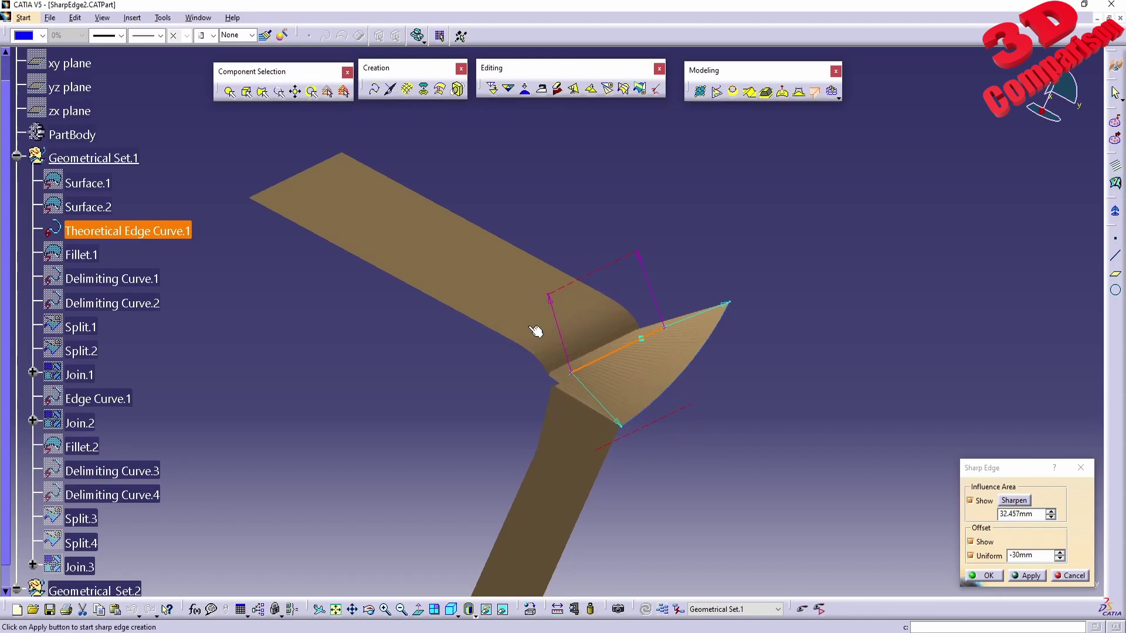
{"action": "left_click_drag", "start_coordinate": [549, 254], "coordinate": [552, 311]}
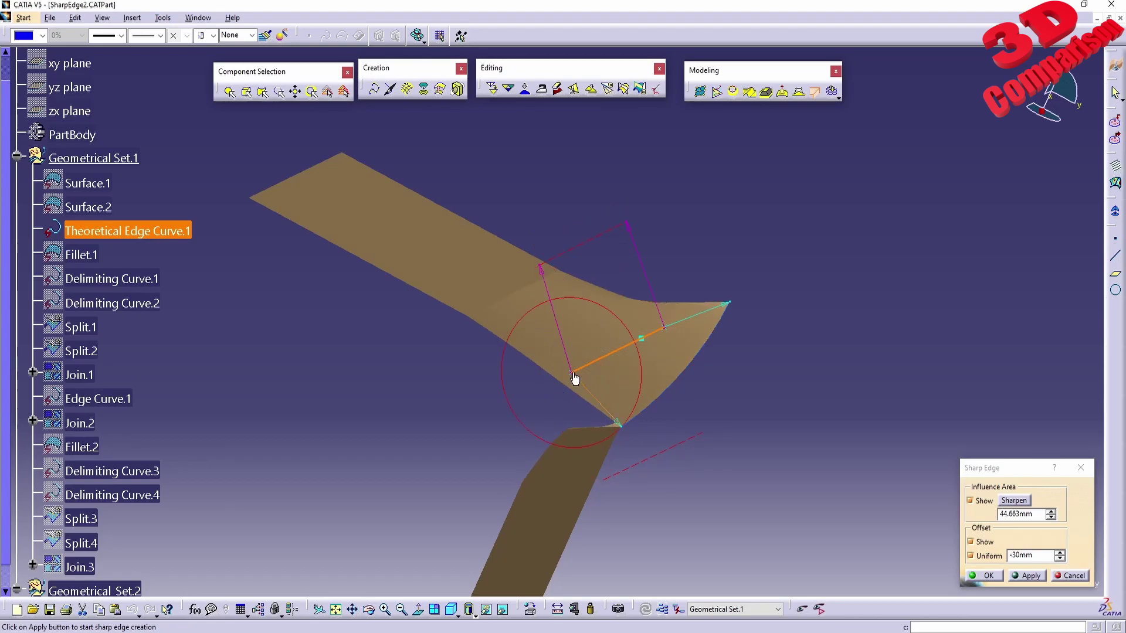
{"action": "left_click", "coordinate": [983, 548]}
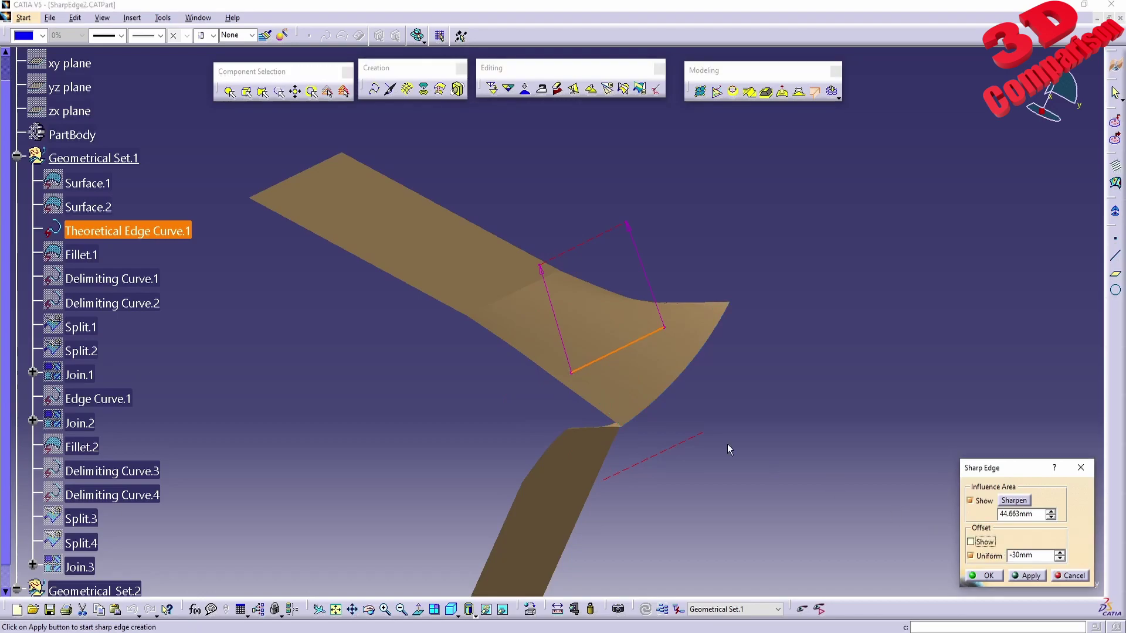
{"action": "left_click", "coordinate": [573, 376]}
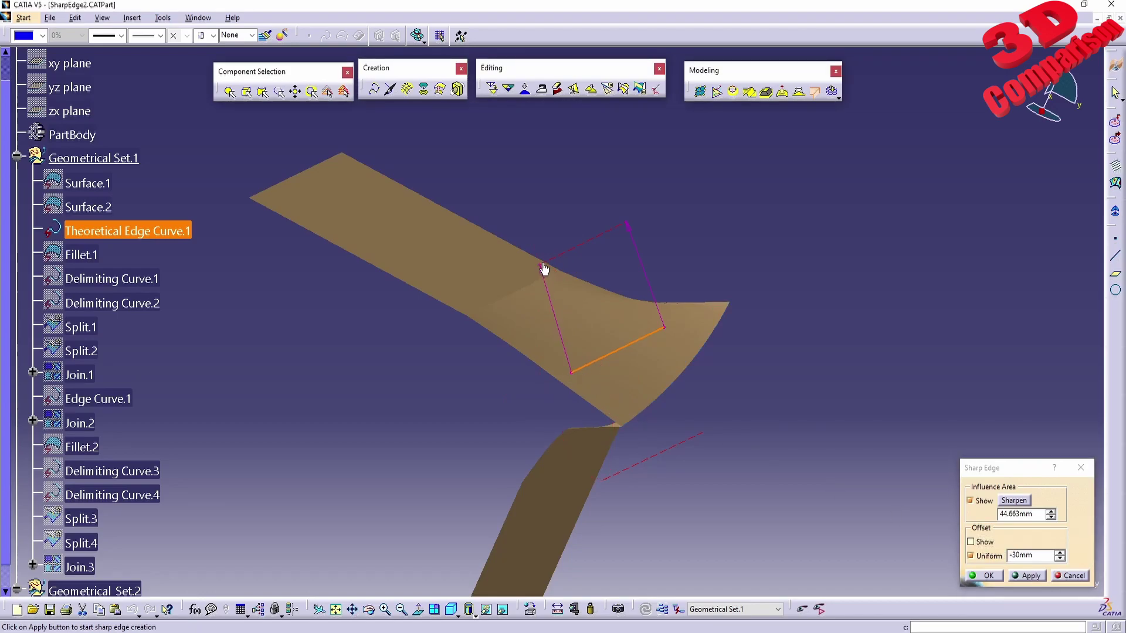
Drag the influence area handle back and forth, settling near 44.574mm
{"action": "left_click_drag", "start_coordinate": [564, 251], "coordinate": [560, 267]}
{"action": "middle_click_drag", "start_coordinate": [658, 297], "coordinate": [500, 289]}
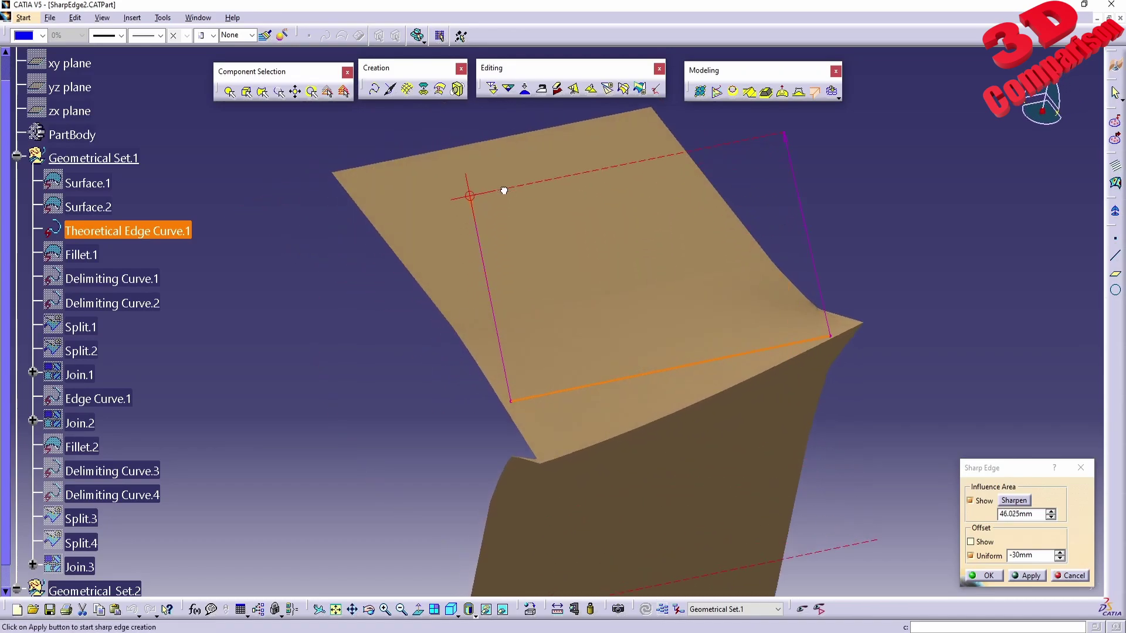
{"action": "left_click_drag", "start_coordinate": [503, 191], "coordinate": [512, 407]}
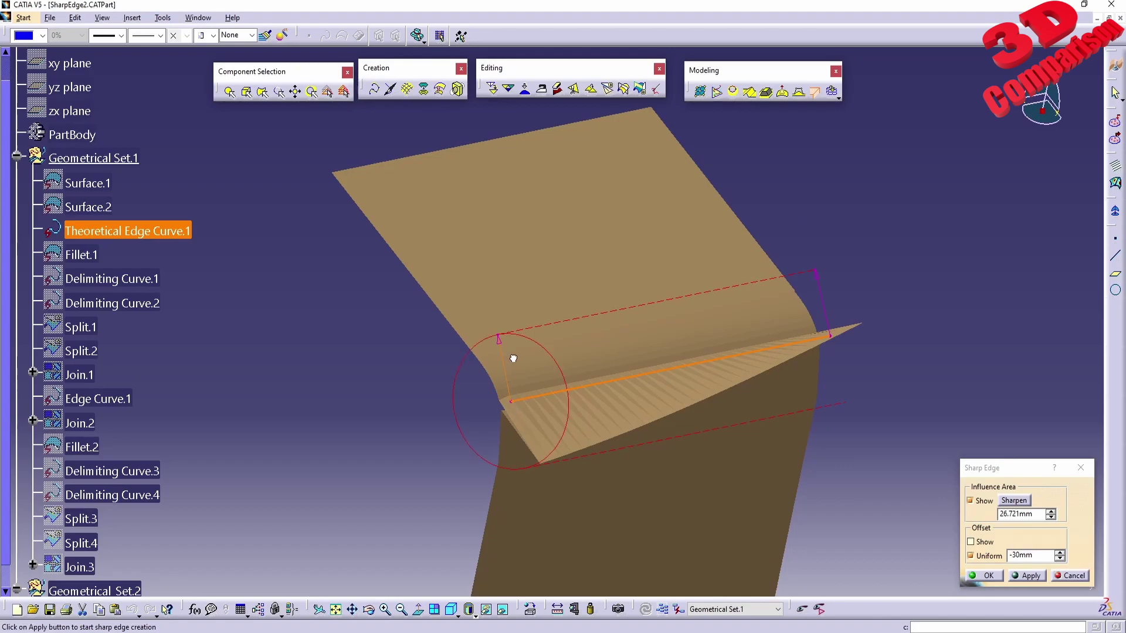
{"action": "left_click_drag", "start_coordinate": [510, 339], "coordinate": [498, 300]}
{"action": "middle_click_drag", "start_coordinate": [535, 430], "coordinate": [578, 269], "text": "ctrl"}
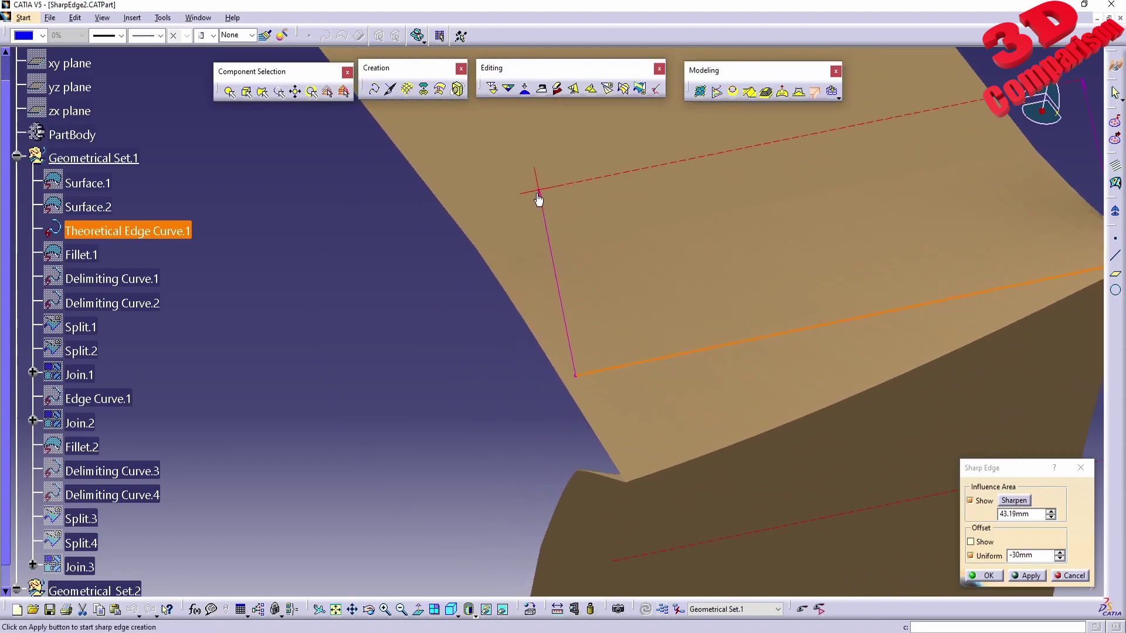
{"action": "left_click_drag", "start_coordinate": [542, 194], "coordinate": [554, 249]}
{"action": "middle_click_drag", "start_coordinate": [634, 468], "coordinate": [702, 322]}
{"action": "middle_click_drag", "start_coordinate": [614, 354], "coordinate": [566, 419]}
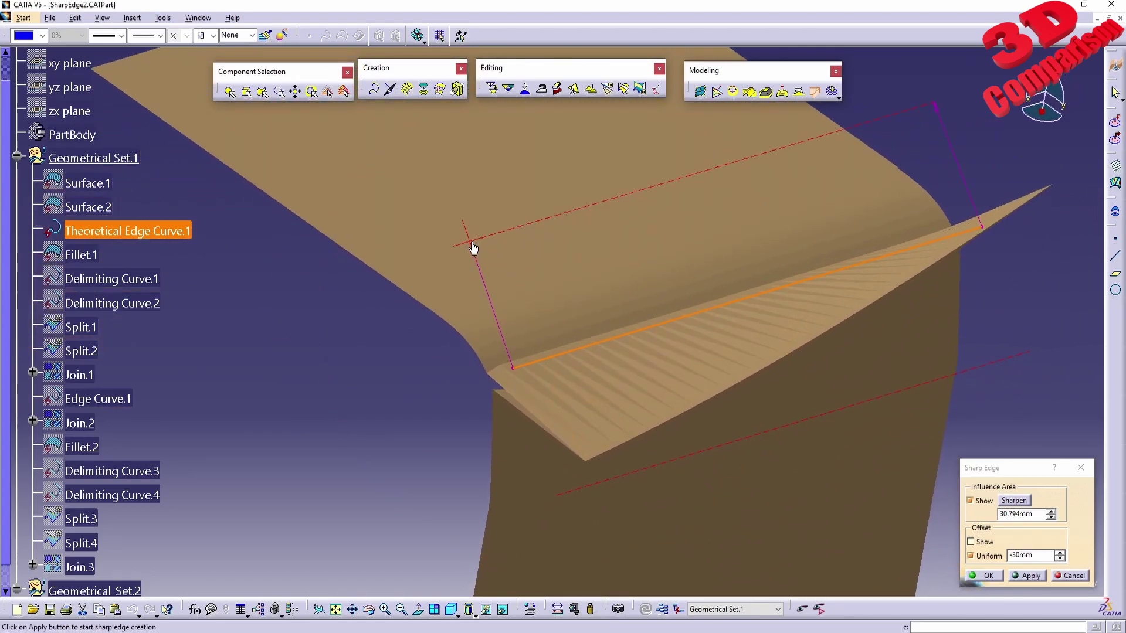
{"action": "left_click_drag", "start_coordinate": [472, 245], "coordinate": [452, 188]}
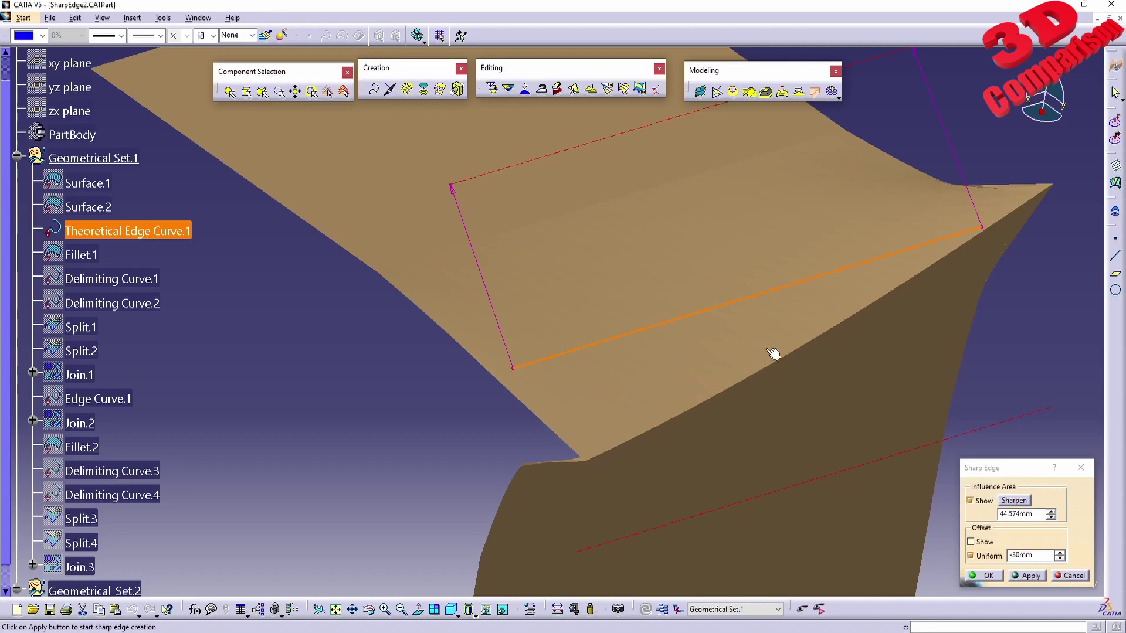
{"action": "middle_click_drag", "start_coordinate": [786, 352], "coordinate": [592, 328]}
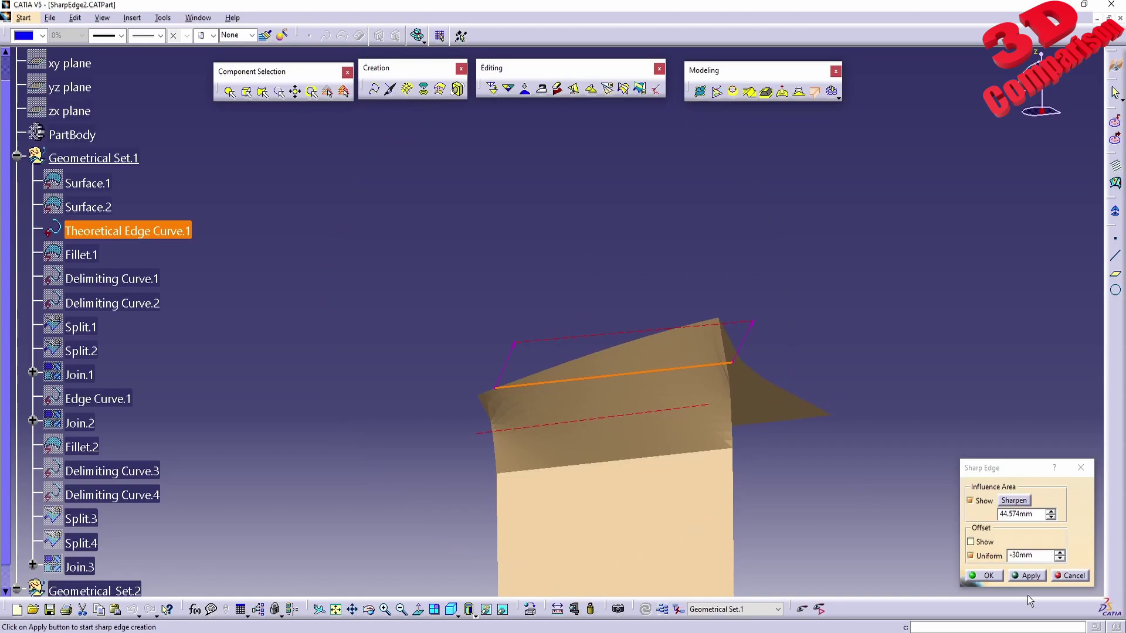
Confirm the sharp edge with OK and select Original Mesh.1 in the tree
{"action": "left_click", "coordinate": [992, 576]}
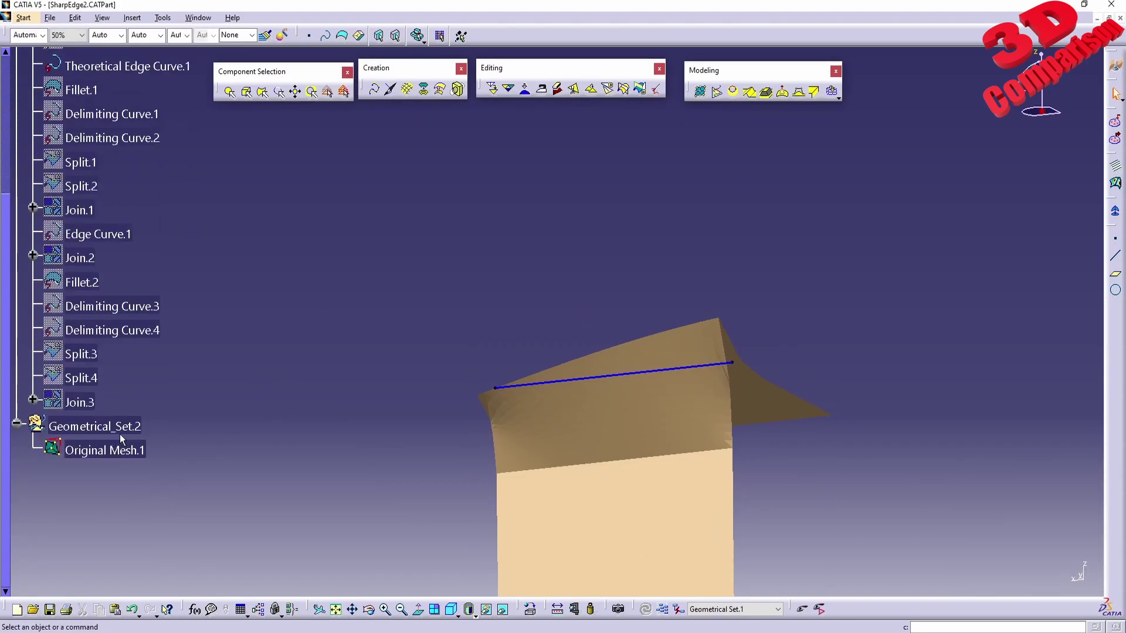
{"action": "left_click", "coordinate": [109, 451]}
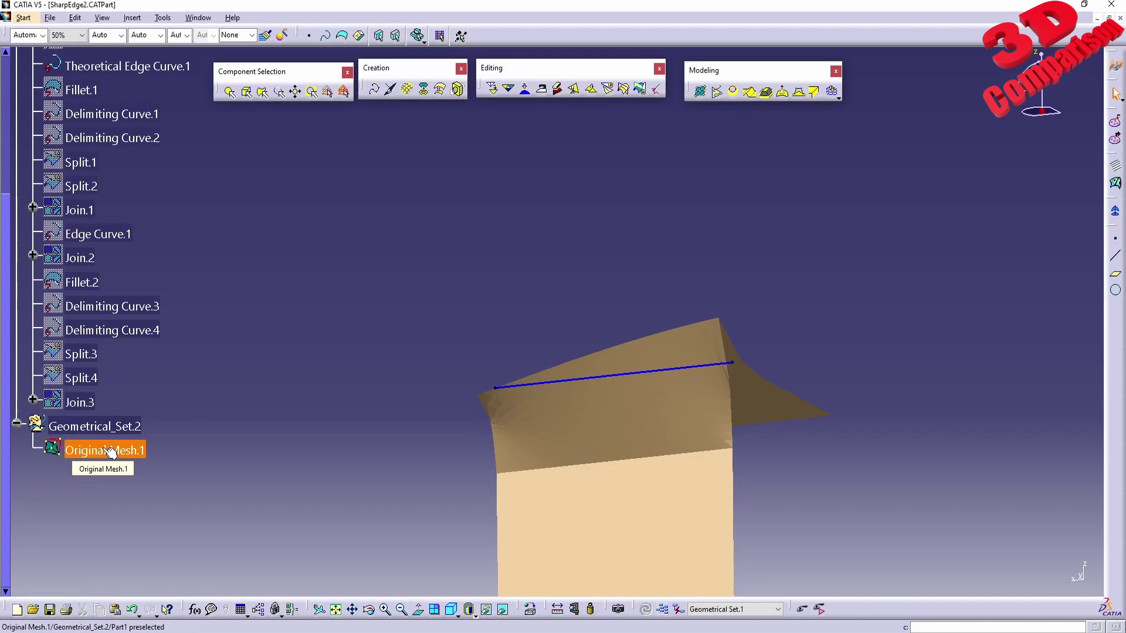
{"action": "scroll", "coordinate": [231, 361], "scroll_direction": "up", "scroll_amount": 2}
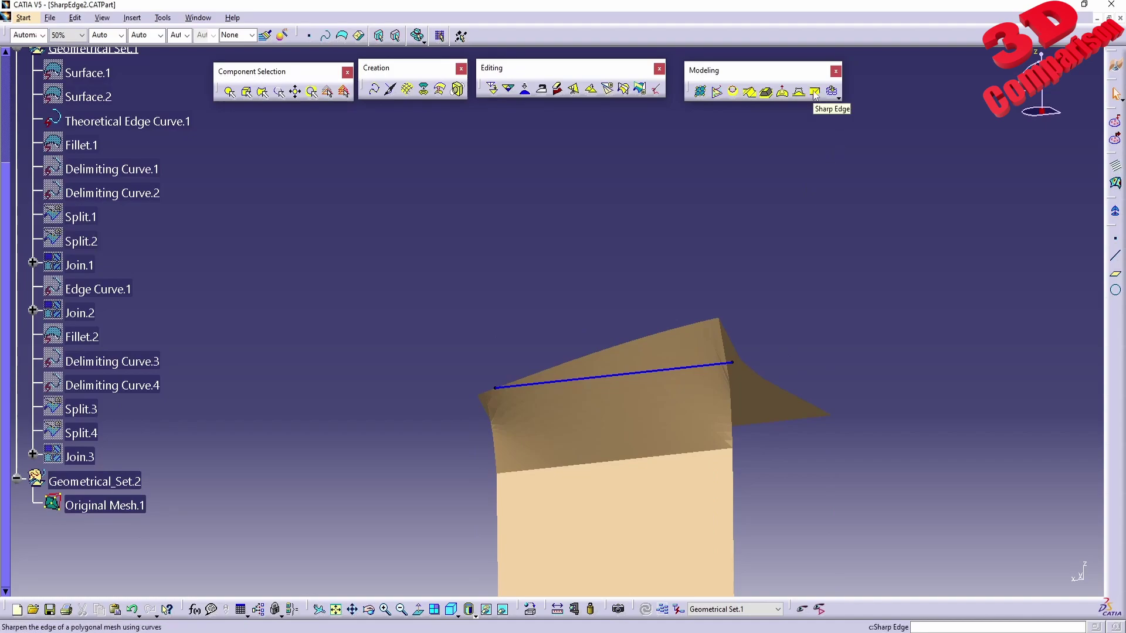
{"action": "left_click", "coordinate": [73, 506]}
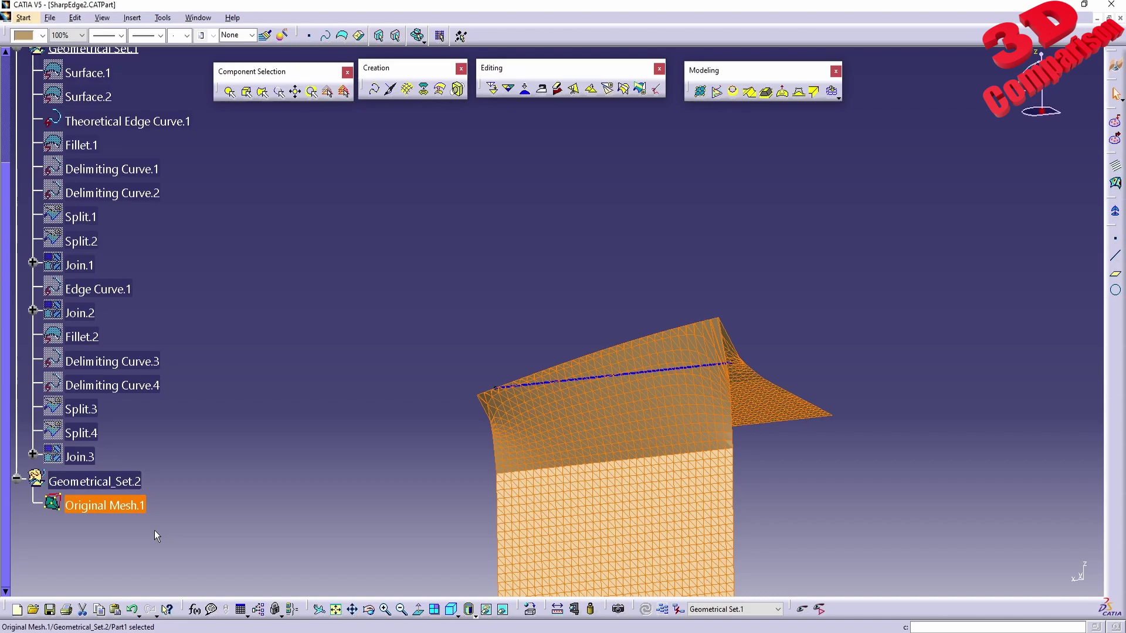
Undo to compare before and after, orbiting to inspect the crease
{"action": "left_click", "coordinate": [133, 610]}
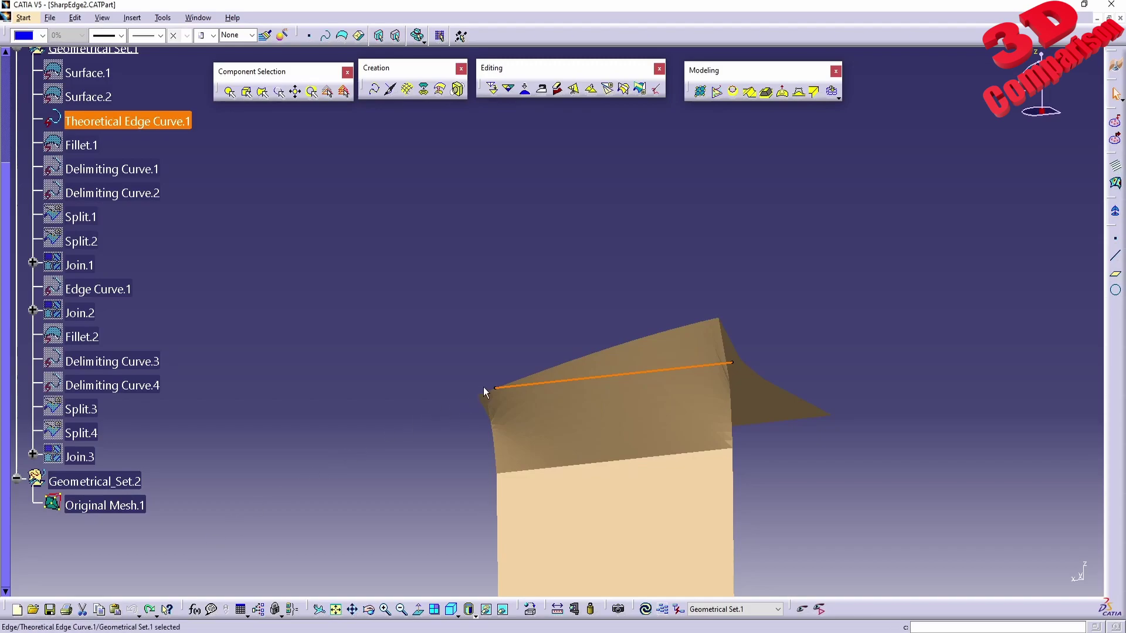
{"action": "mouse_move", "coordinate": [424, 427]}
{"action": "middle_mouse_down"}
{"action": "mouse_move", "coordinate": [633, 445]}
{"action": "mouse_move", "coordinate": [583, 319]}
{"action": "mouse_move", "coordinate": [503, 400]}
{"action": "mouse_move", "coordinate": [437, 442]}
{"action": "middle_mouse_up"}
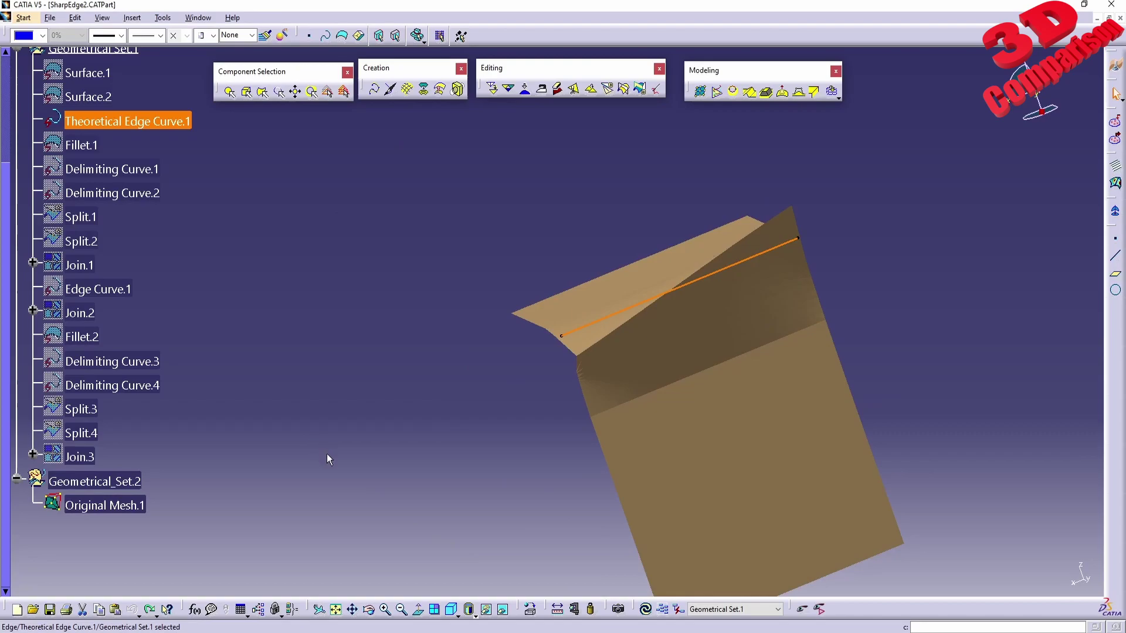
{"action": "left_click", "coordinate": [150, 609]}
{"action": "left_click", "coordinate": [134, 612]}
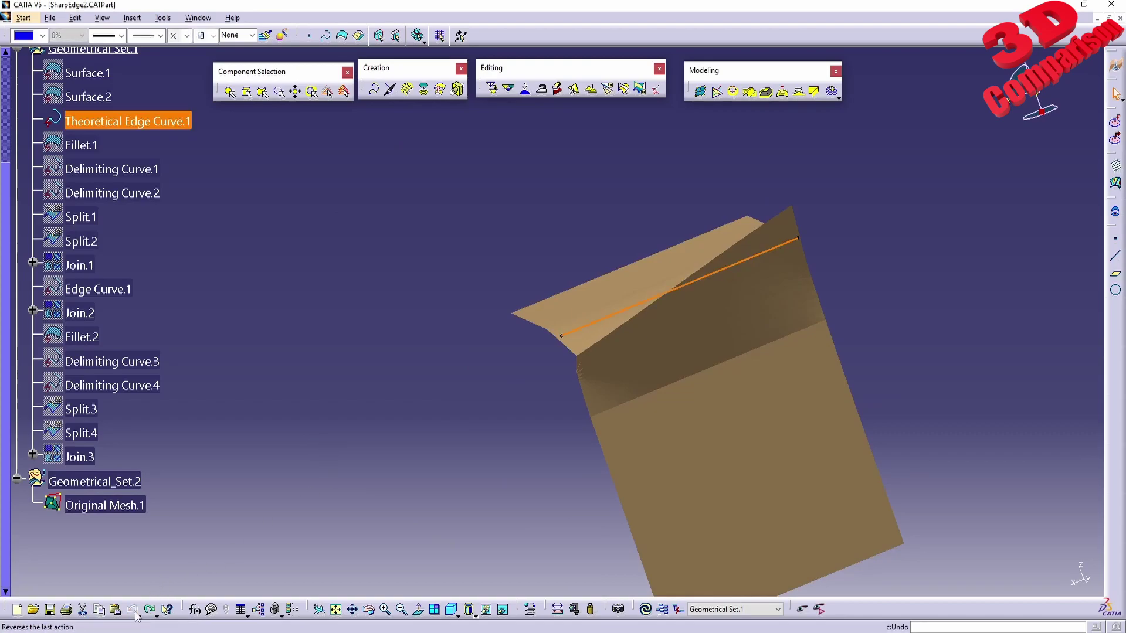
{"action": "middle_click_drag", "start_coordinate": [621, 387], "coordinate": [718, 359]}
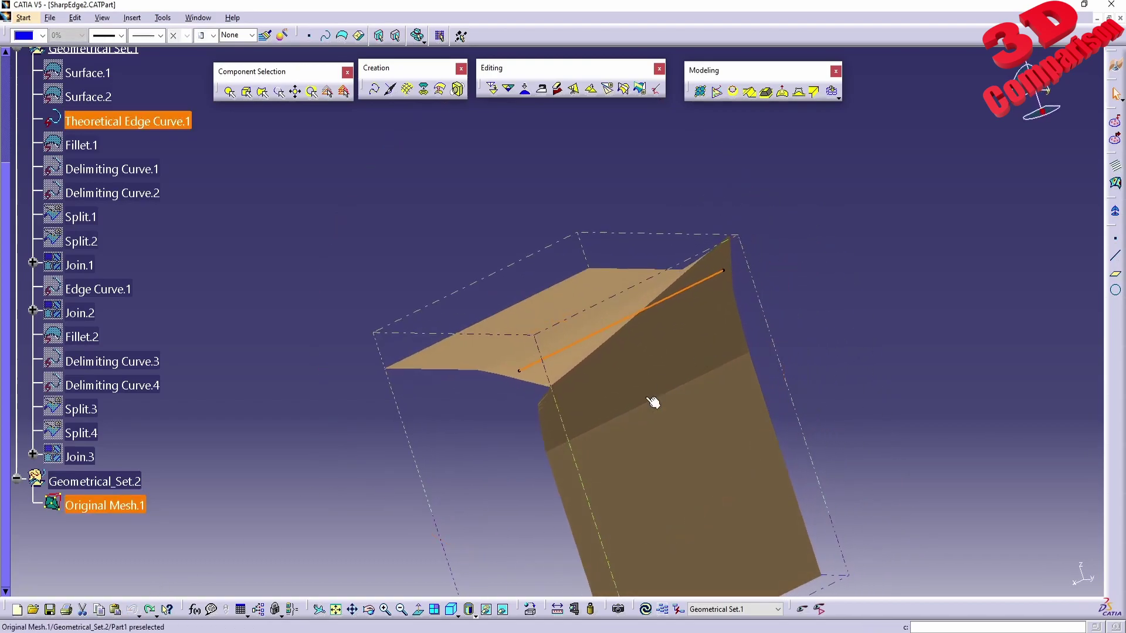
{"action": "middle_click_drag", "start_coordinate": [652, 402], "coordinate": [606, 352]}
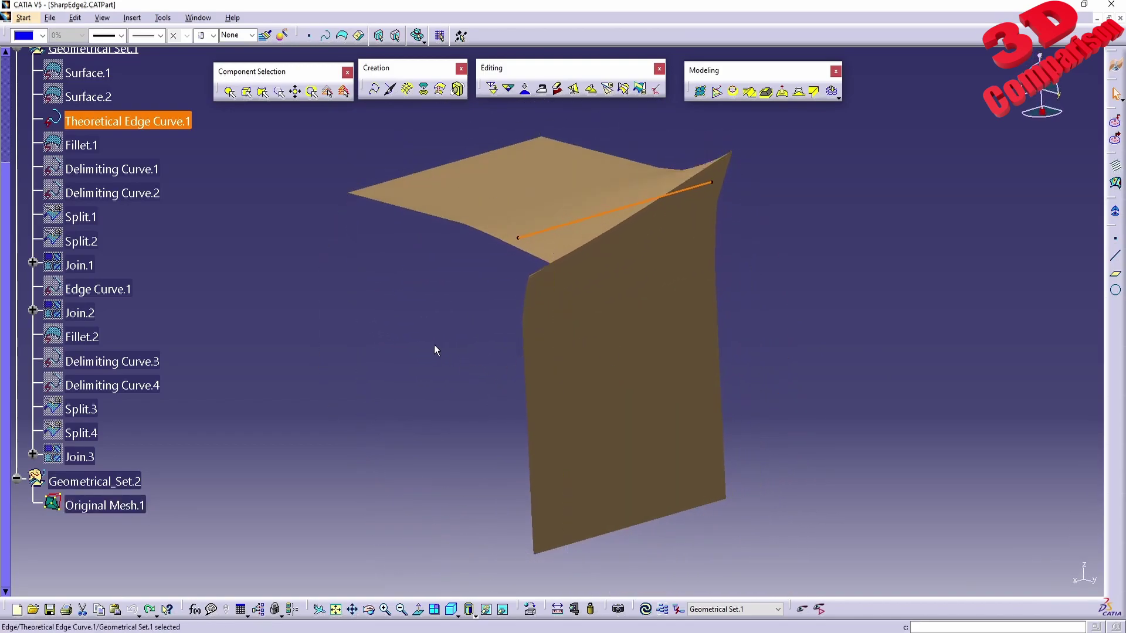
{"action": "left_click", "coordinate": [393, 322]}
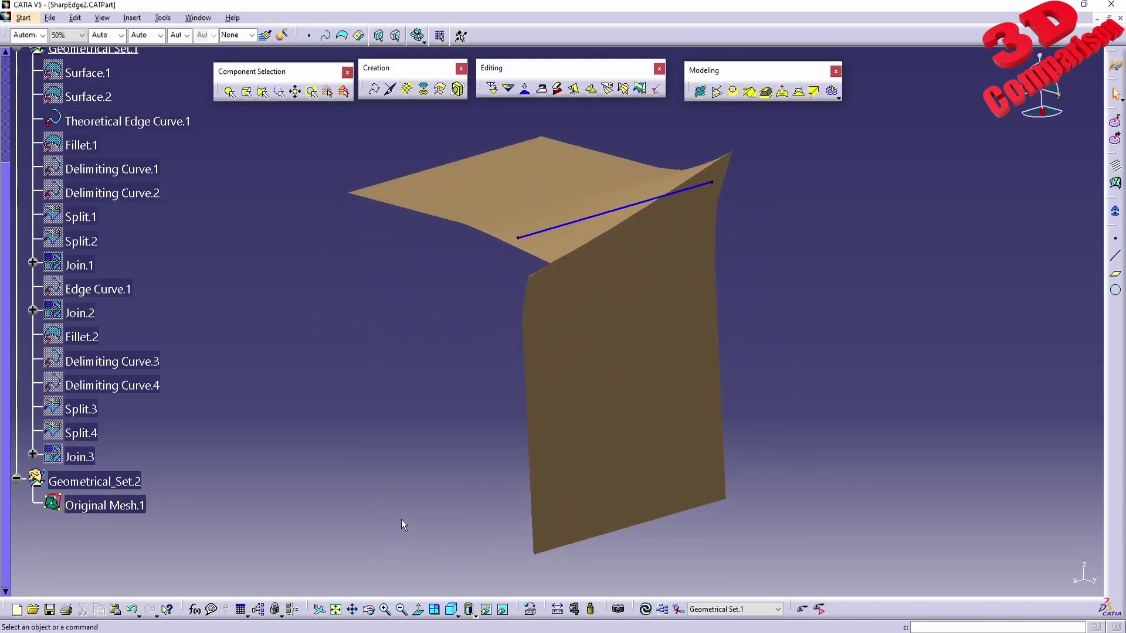
{"action": "middle_click_drag", "start_coordinate": [420, 505], "coordinate": [428, 540]}
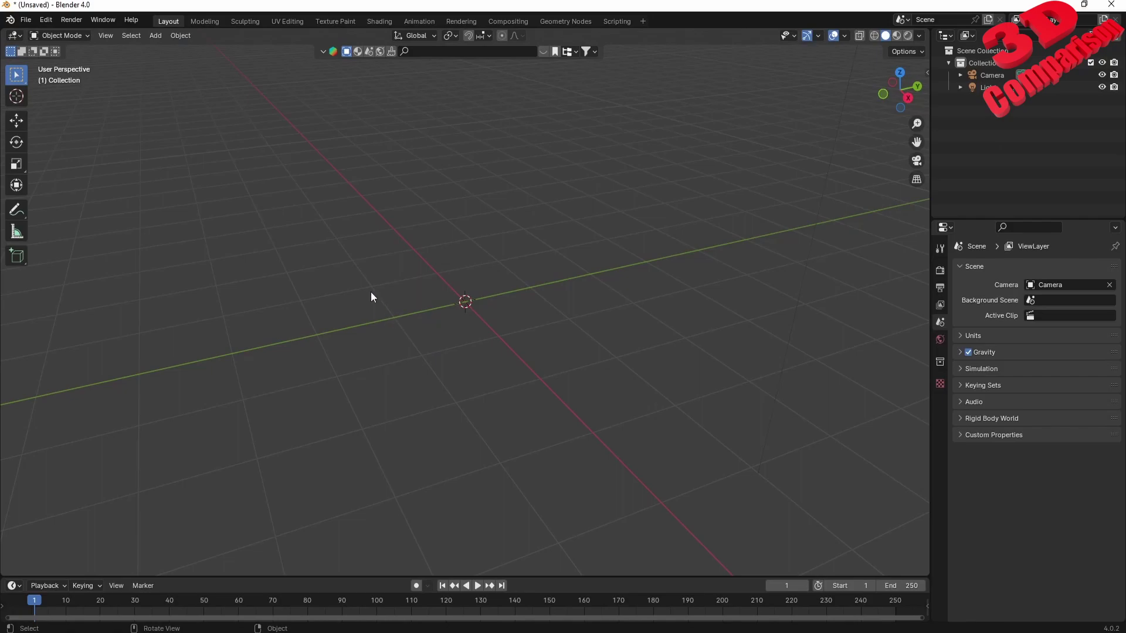
Add a plane mesh to the scene with Shift+A
{"action": "key", "text": "shift+a"}
{"action": "mouse_move", "coordinate": [380, 288]}
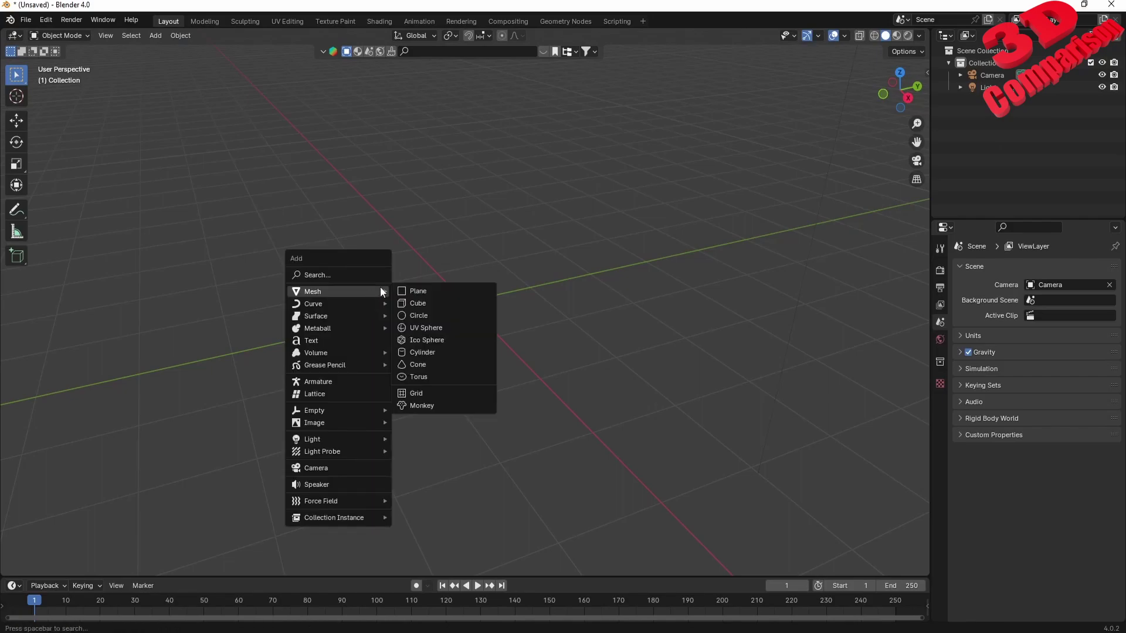
{"action": "left_click", "coordinate": [417, 290]}
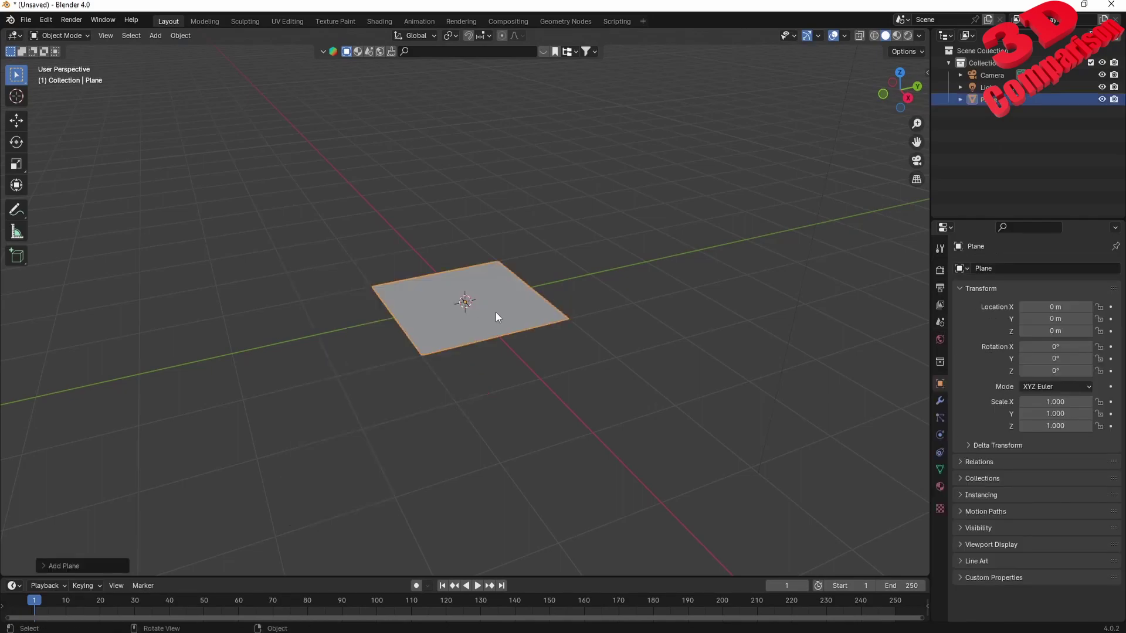
{"action": "middle_click_drag", "start_coordinate": [496, 316], "coordinate": [539, 343]}
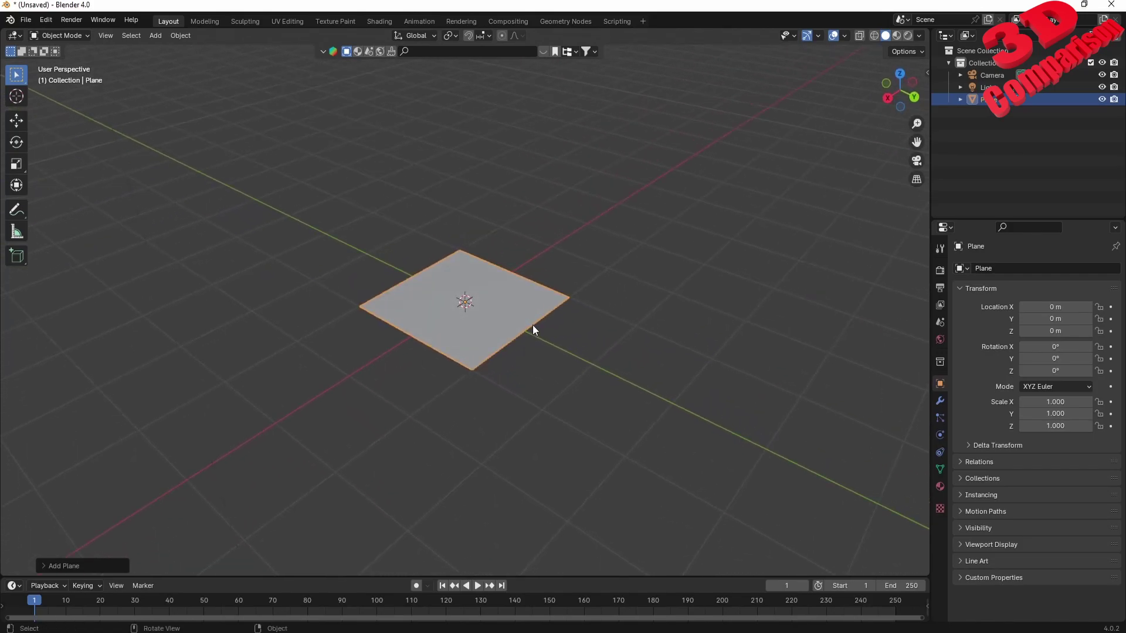
In Edit Mode, extrude the plane's front-right edge straight down along Z into a wall
{"action": "key", "text": "Tab"}
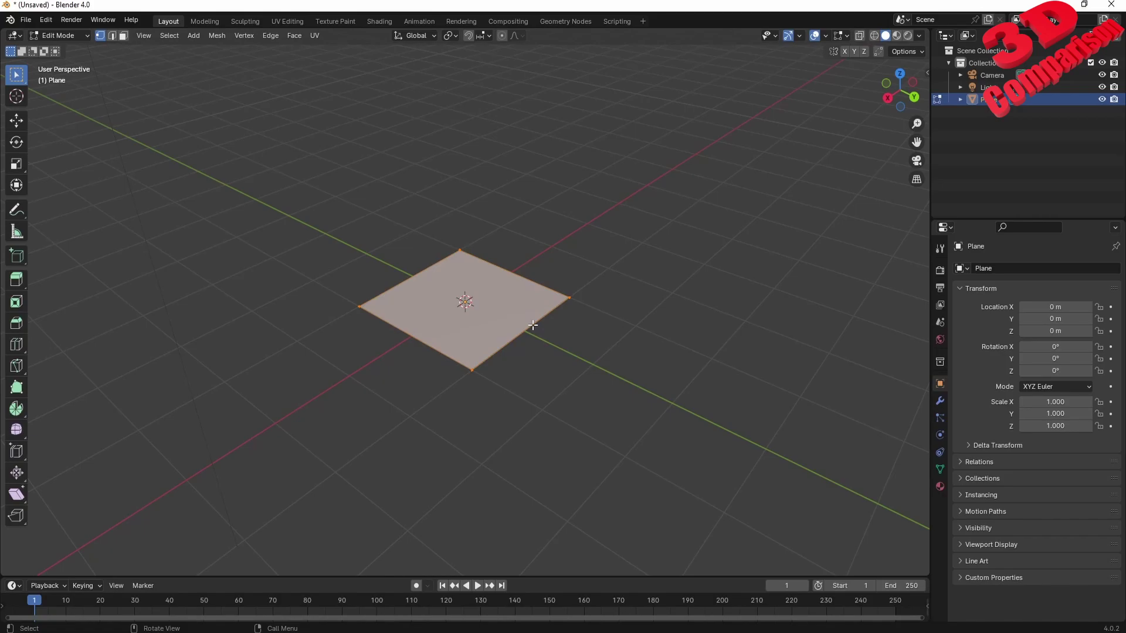
{"action": "key", "text": "2"}
{"action": "key", "text": "alt+a"}
{"action": "left_click", "coordinate": [532, 324]}
{"action": "key", "text": "e"}
{"action": "key", "text": "z"}
{"action": "left_click", "coordinate": [492, 358]}
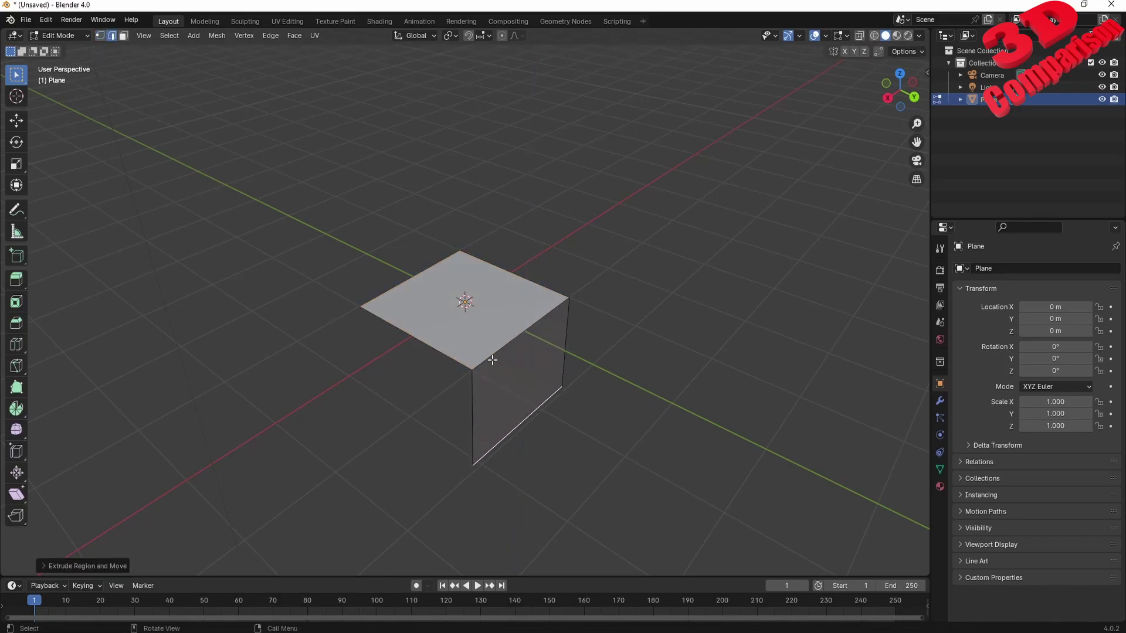
{"action": "mouse_move", "coordinate": [491, 359]}
{"action": "middle_mouse_down"}
{"action": "mouse_move", "coordinate": [488, 337]}
{"action": "mouse_move", "coordinate": [508, 348]}
{"action": "middle_mouse_up"}
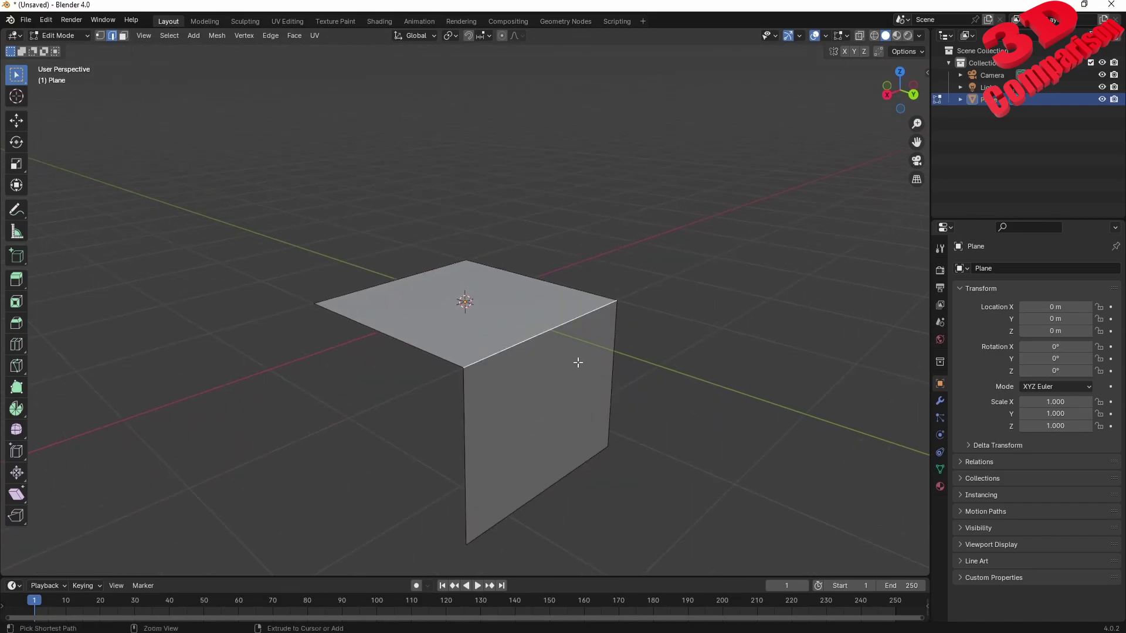
Bevel the corner edge with Ctrl+B to 5 segments at about 0.836 m width
{"action": "key", "text": "ctrl+b"}
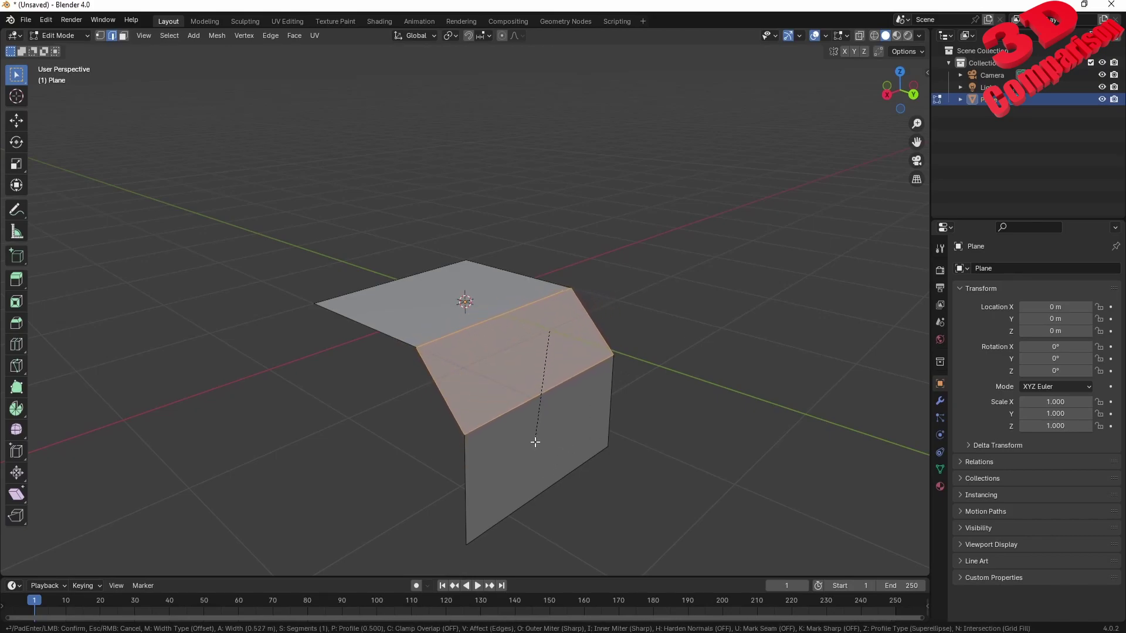
{"action": "scroll", "coordinate": [535, 441], "scroll_direction": "up", "scroll_amount": 2}
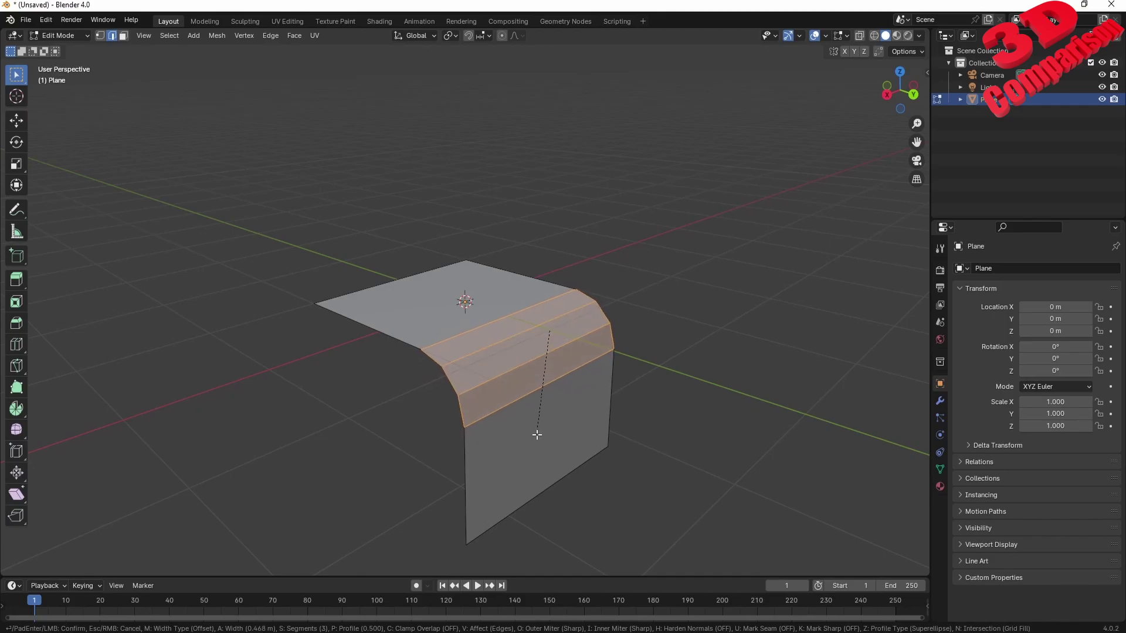
{"action": "scroll", "coordinate": [537, 434], "scroll_direction": "up", "scroll_amount": 6}
{"action": "scroll", "coordinate": [536, 434], "scroll_direction": "down", "scroll_amount": 8}
{"action": "scroll", "coordinate": [536, 434], "scroll_direction": "up", "scroll_amount": 6}
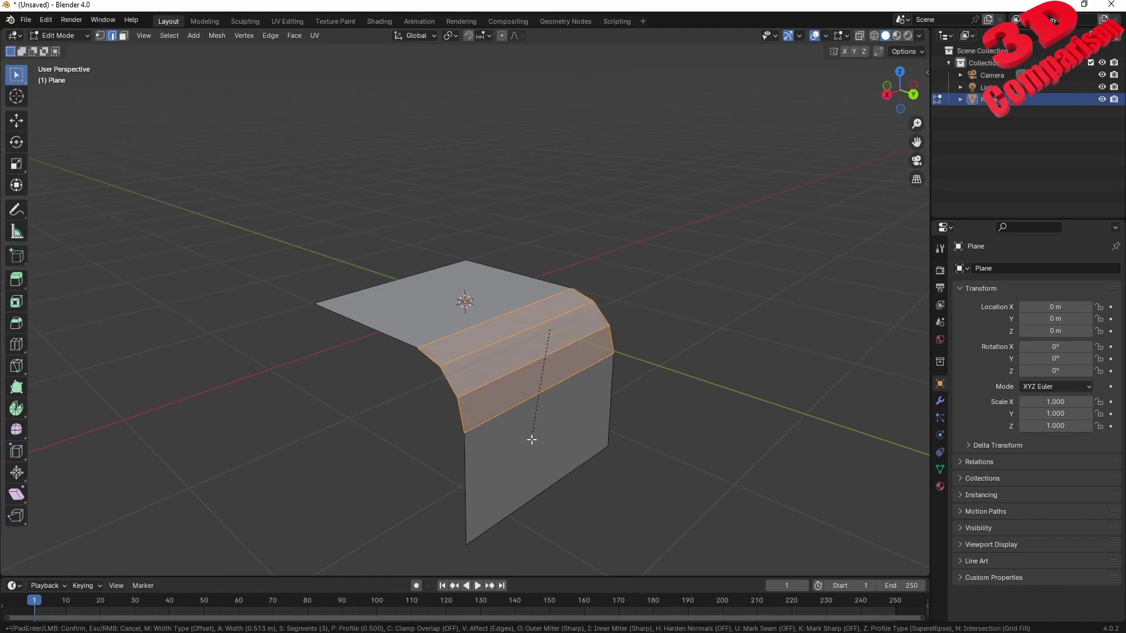
{"action": "scroll", "coordinate": [527, 442], "scroll_direction": "down", "scroll_amount": 3}
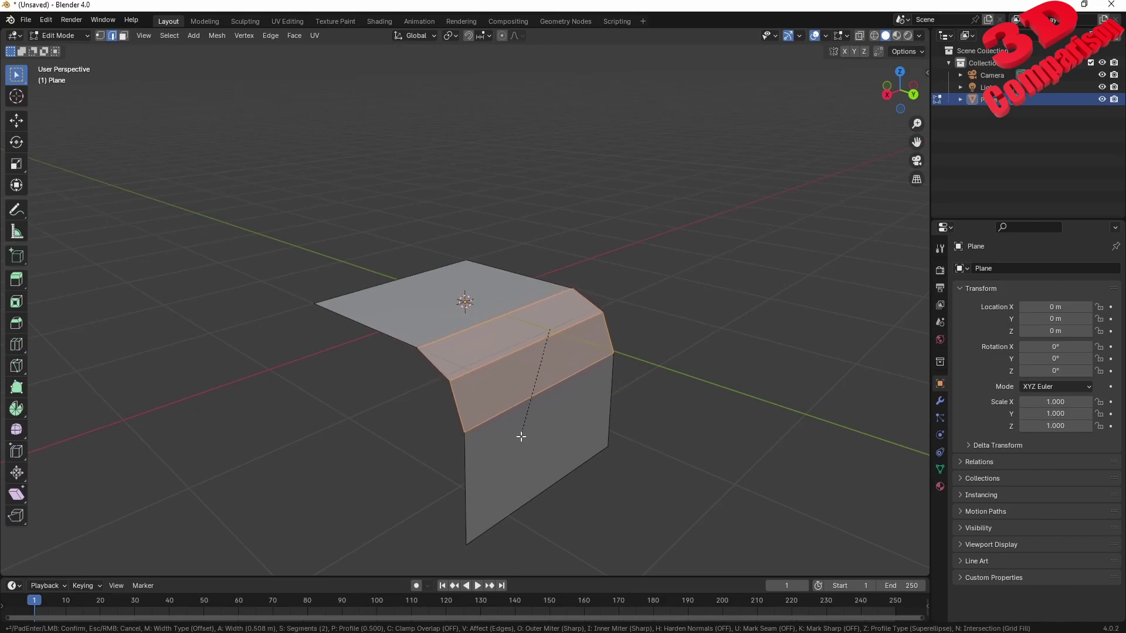
{"action": "scroll", "coordinate": [525, 451], "scroll_direction": "up", "scroll_amount": 1}
{"action": "scroll", "coordinate": [525, 458], "scroll_direction": "up", "scroll_amount": 1}
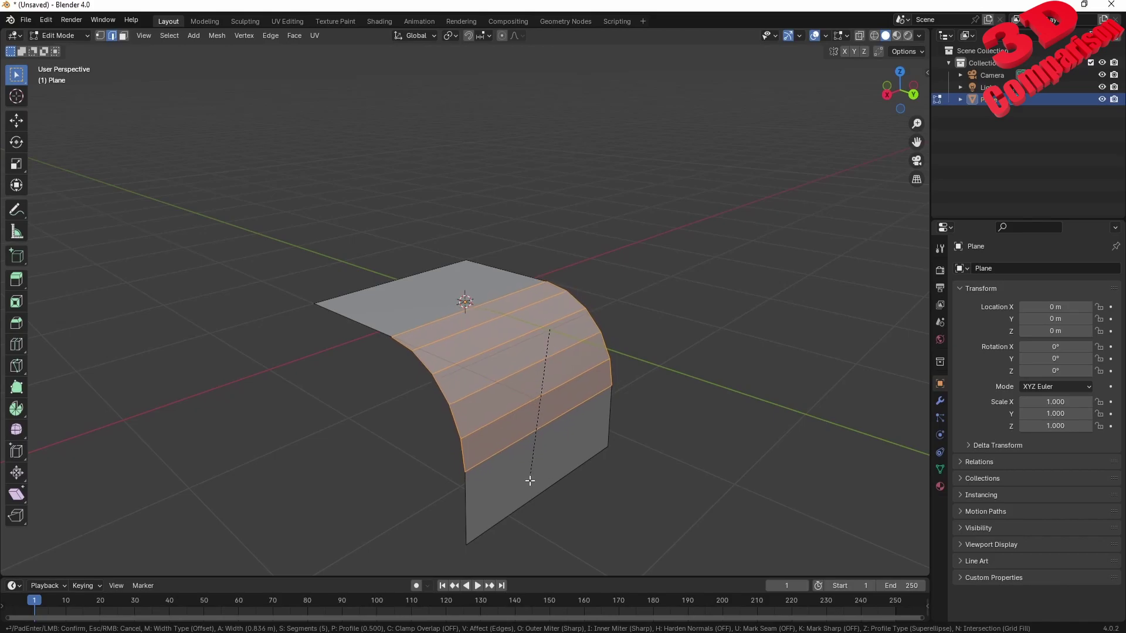
Confirm the bevel, then move one bevel strip outward to form an angular fold
{"action": "left_click", "coordinate": [572, 443]}
{"action": "left_click", "coordinate": [619, 347]}
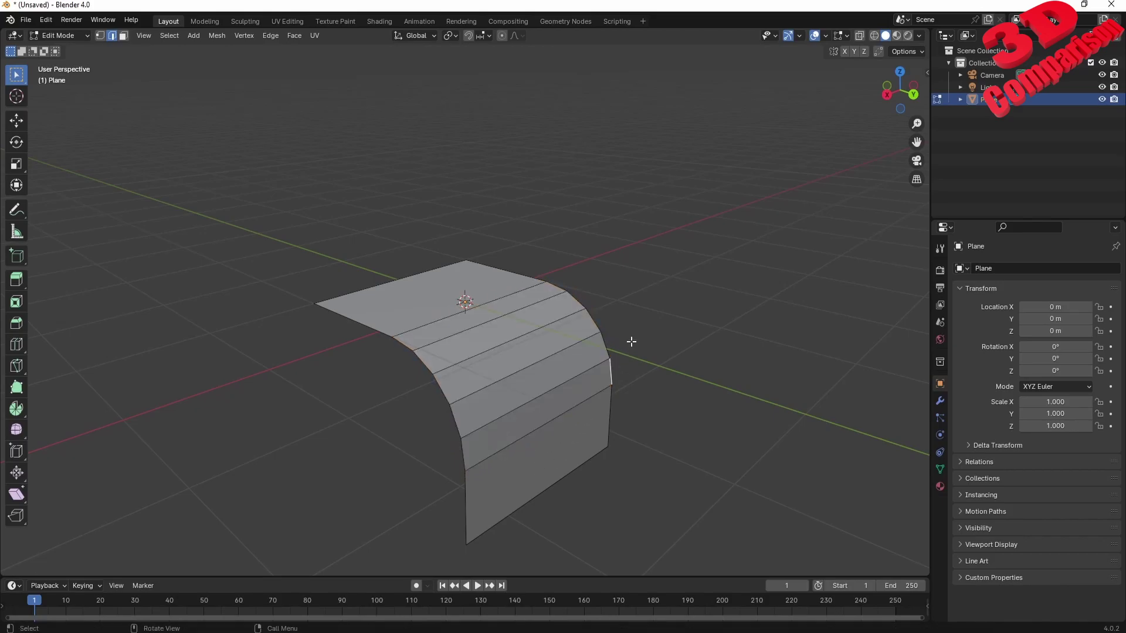
{"action": "key", "text": "3"}
{"action": "left_click", "coordinate": [536, 363]}
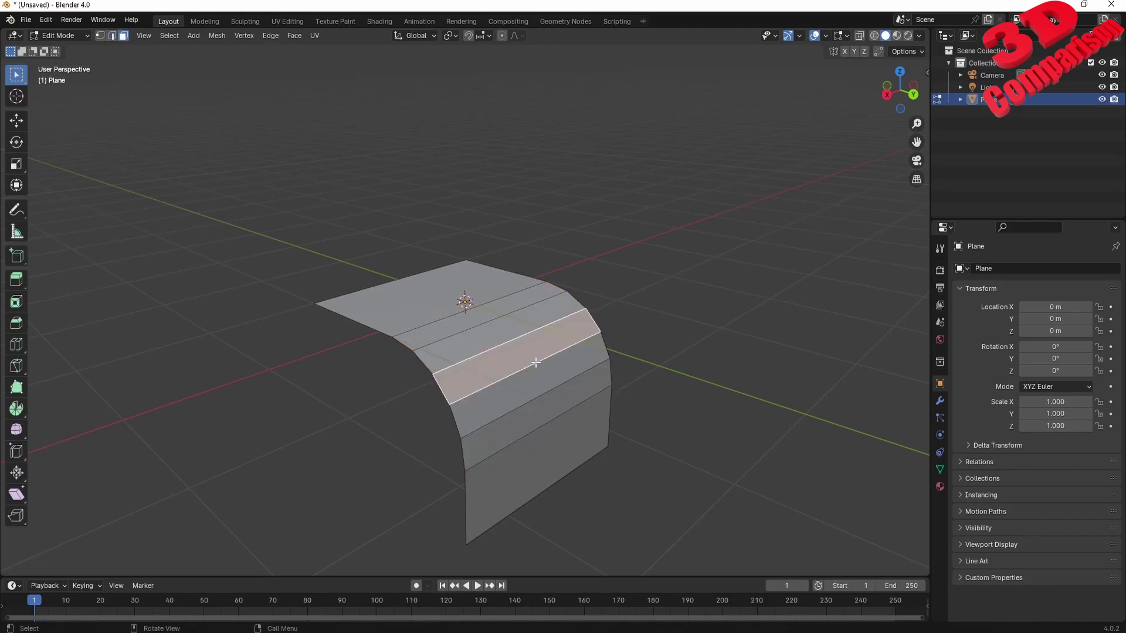
{"action": "key", "text": "2"}
{"action": "key", "text": "g"}
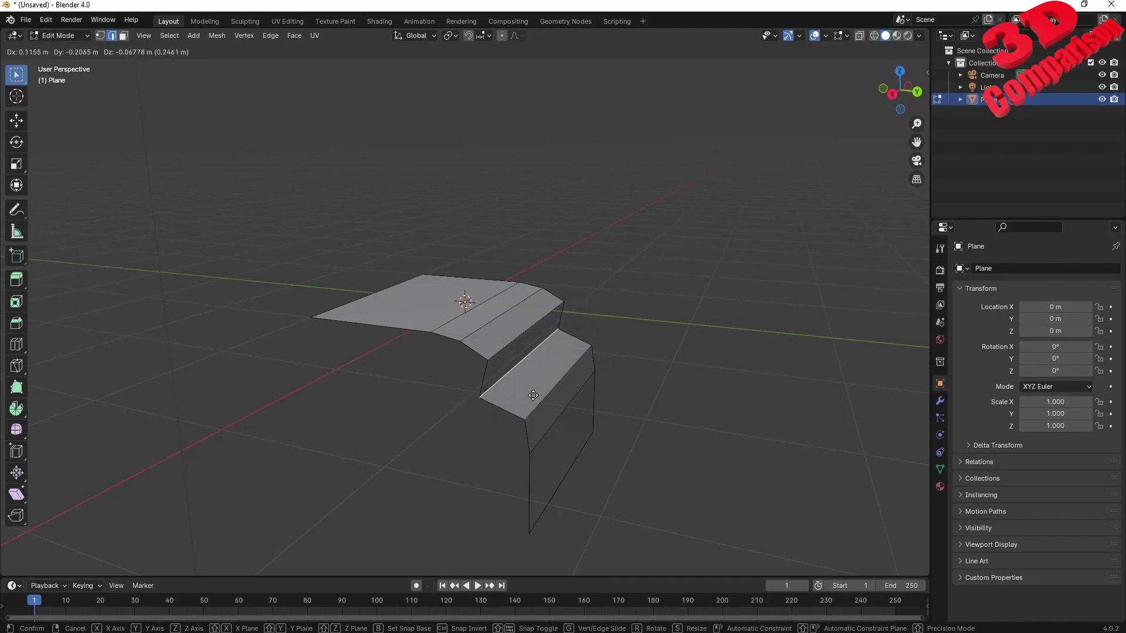
{"action": "left_click", "coordinate": [553, 382]}
{"action": "middle_click_drag", "start_coordinate": [553, 381], "coordinate": [507, 396]}
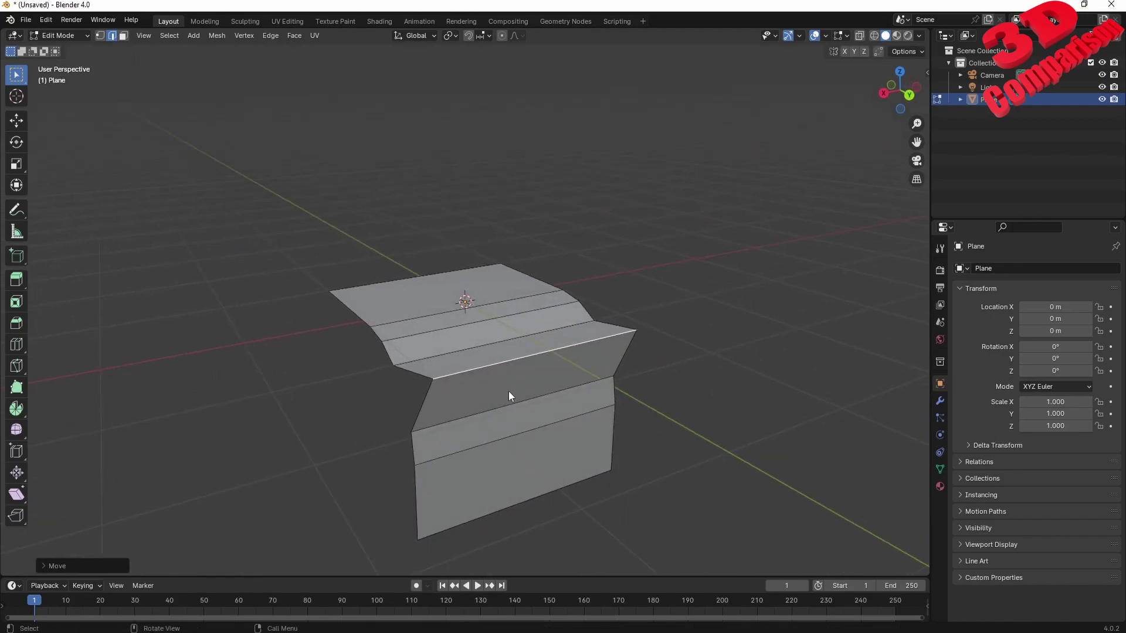
From Object Mode, export the folded plane as STL file test2 on the Desktop
{"action": "key", "text": "Tab"}
{"action": "left_click", "coordinate": [26, 19]}
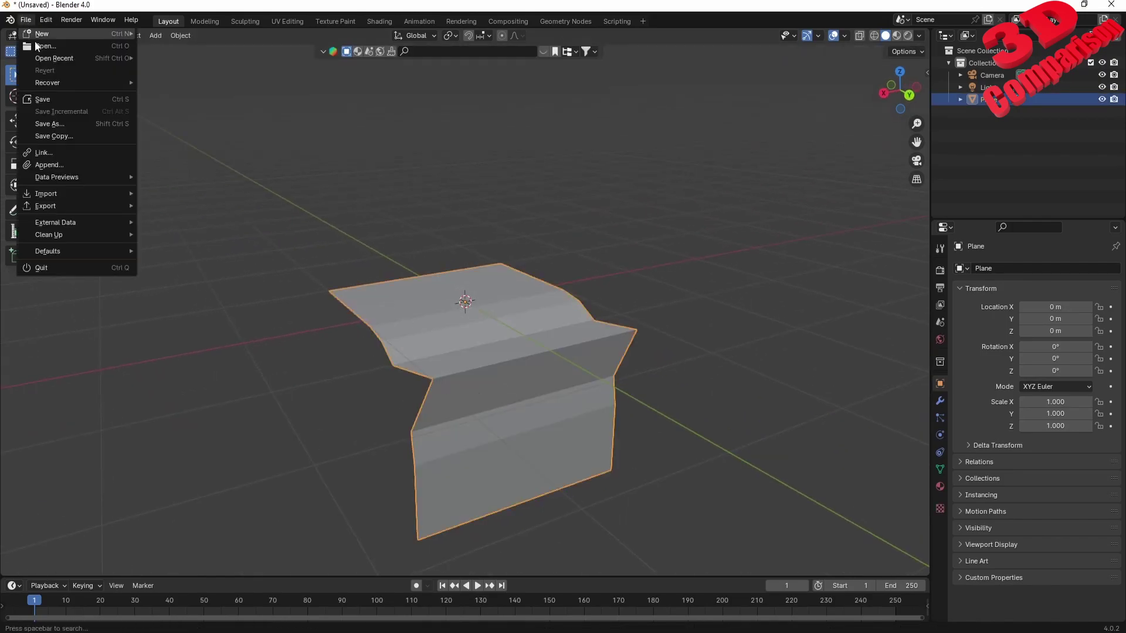
{"action": "mouse_move", "coordinate": [61, 206]}
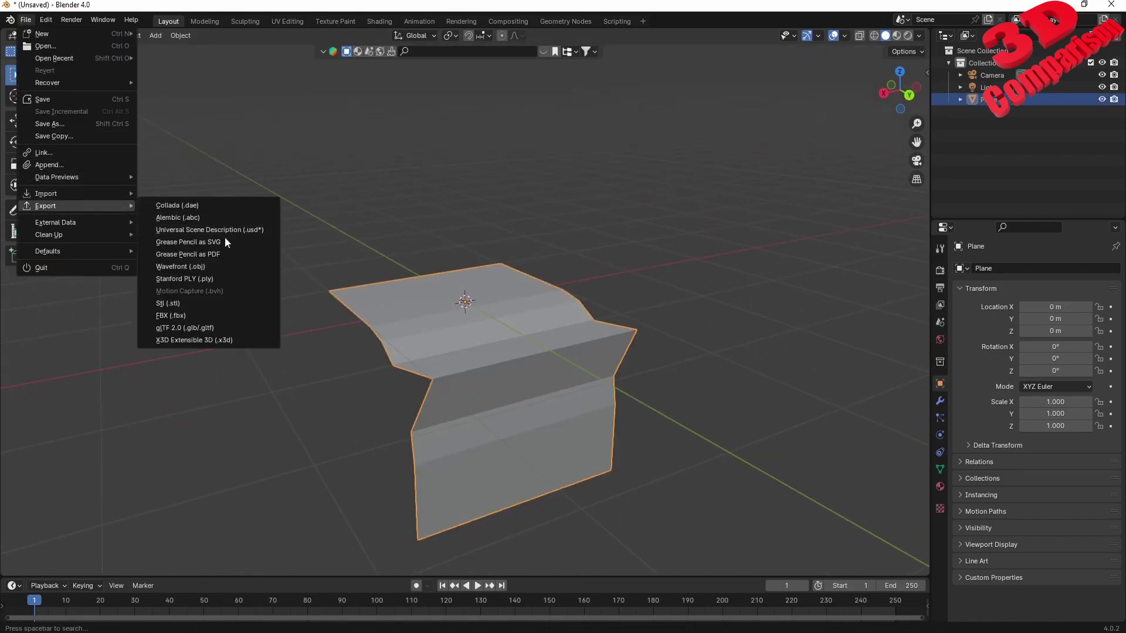
{"action": "left_click", "coordinate": [170, 303]}
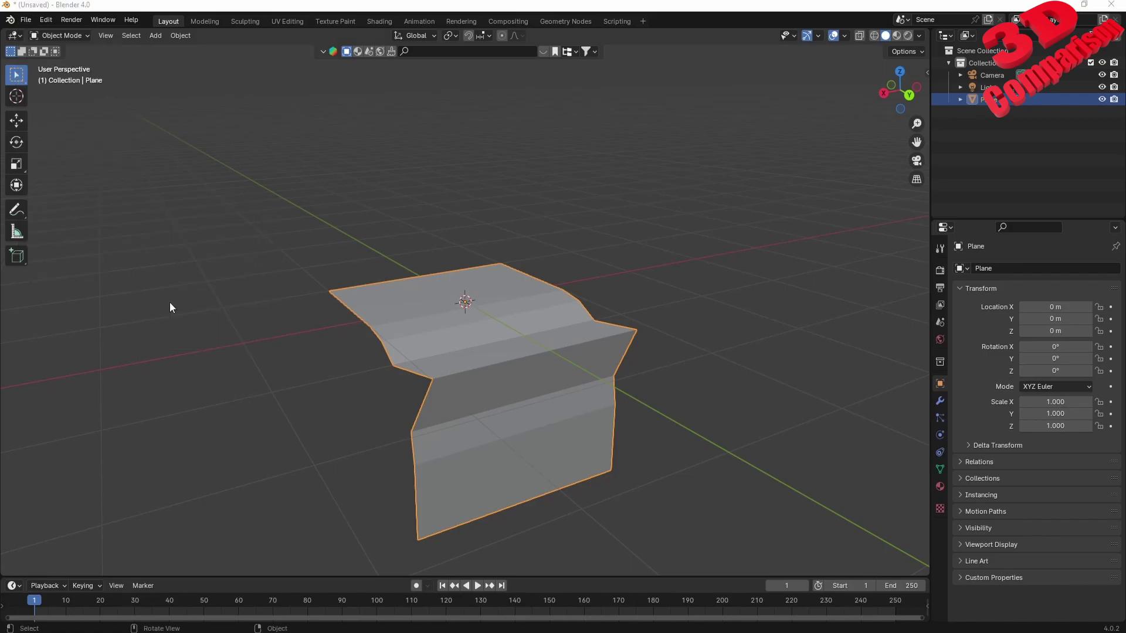
{"action": "left_click", "coordinate": [295, 242]}
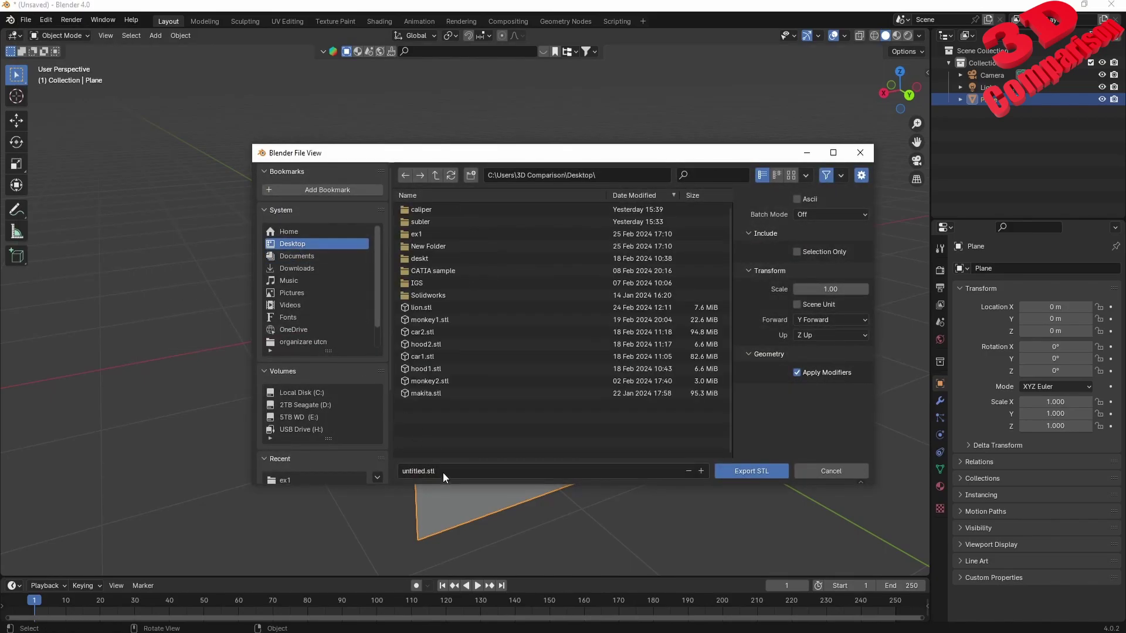
{"action": "left_click", "coordinate": [444, 472]}
{"action": "type", "text": "test2"}
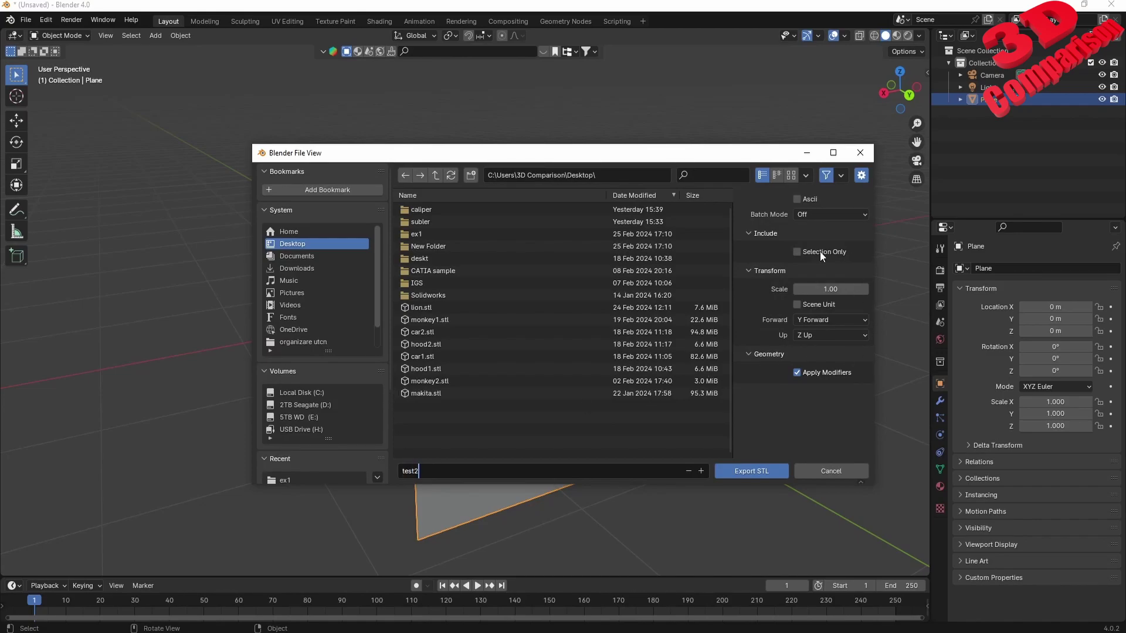
{"action": "left_click", "coordinate": [783, 469]}
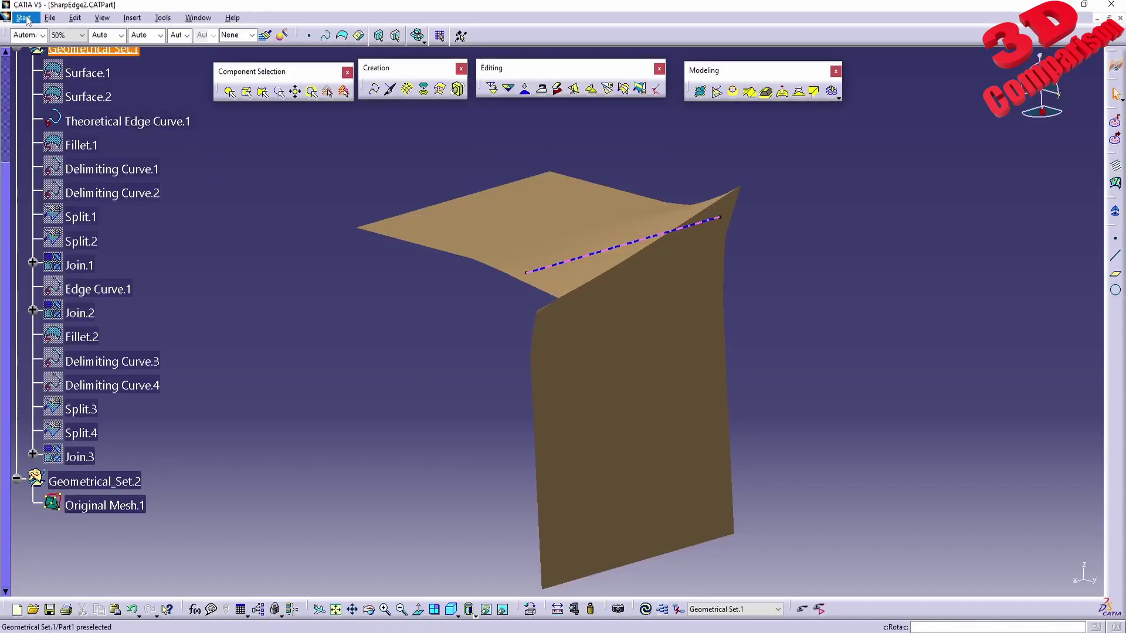
{"action": "left_click", "coordinate": [24, 18]}
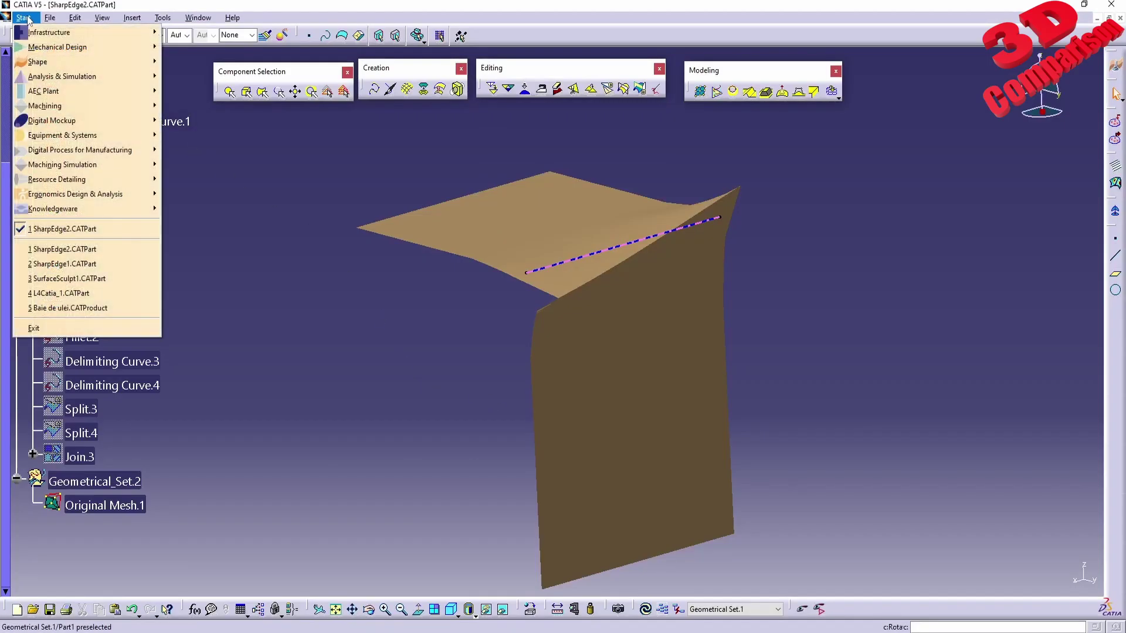
{"action": "key", "text": "Escape"}
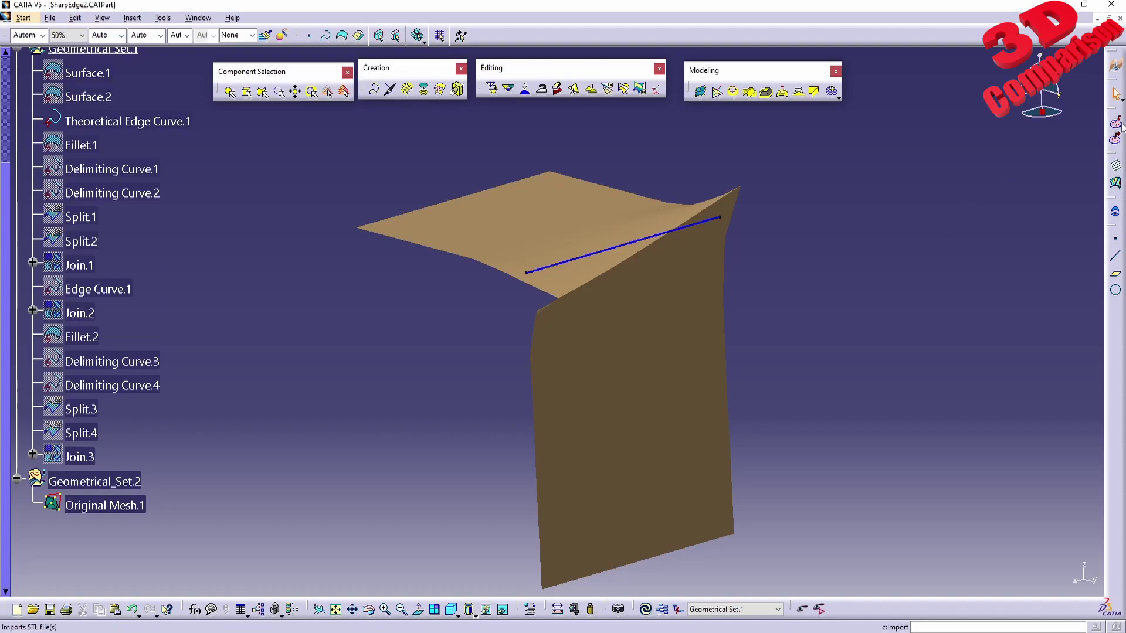
{"action": "left_click", "coordinate": [1116, 124]}
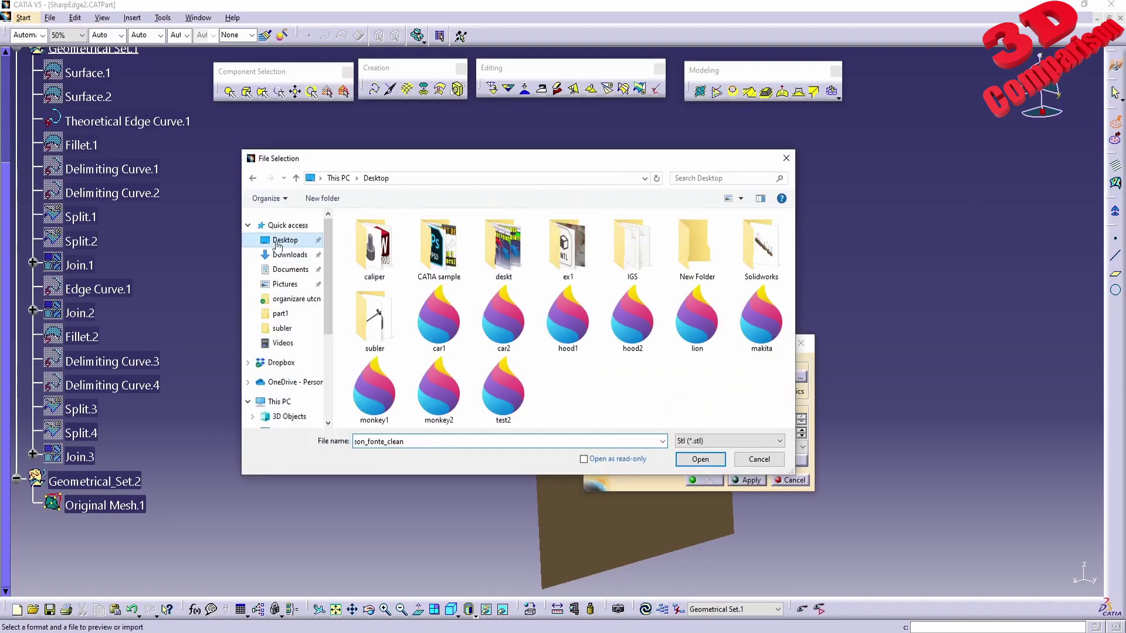
{"action": "left_click", "coordinate": [515, 395]}
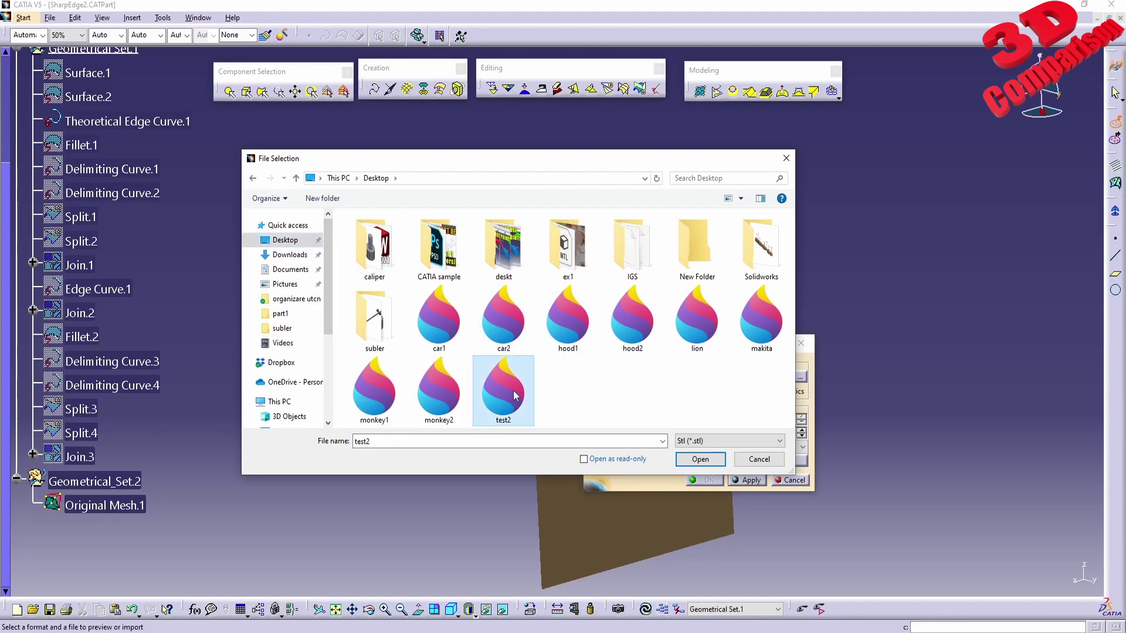
{"action": "double_click", "coordinate": [515, 396]}
{"action": "left_click", "coordinate": [749, 482]}
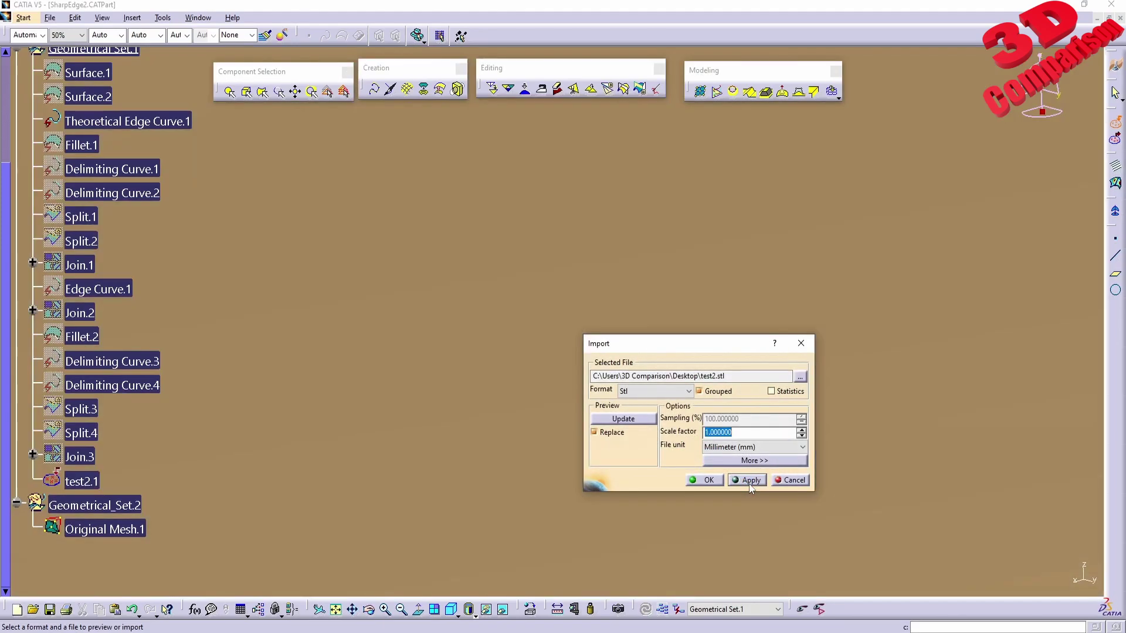
{"action": "left_click", "coordinate": [706, 481]}
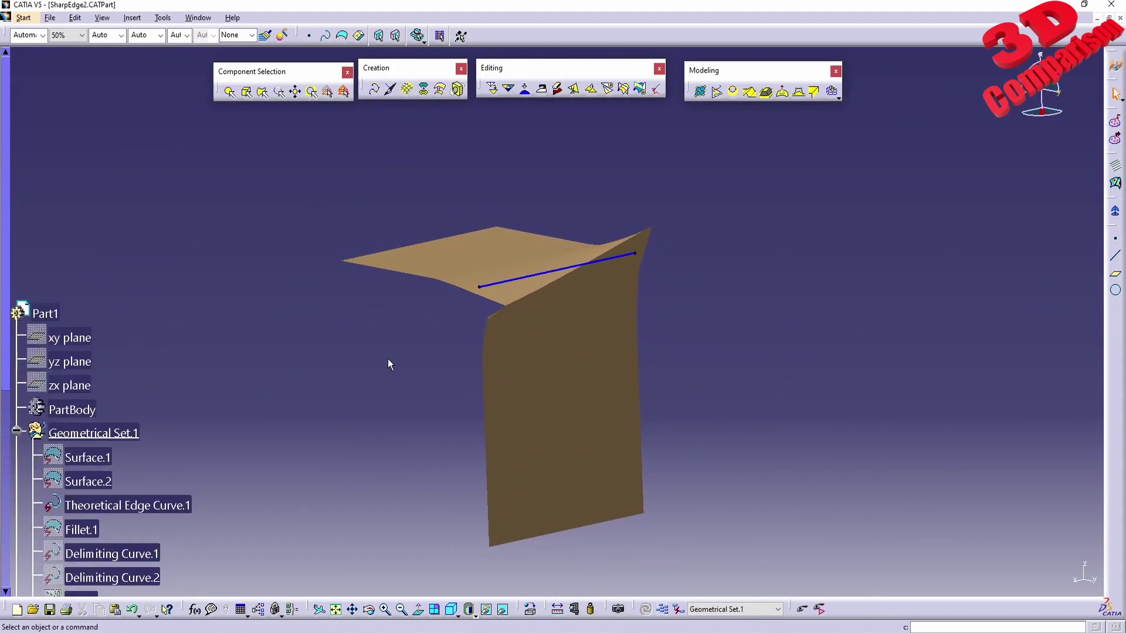
{"action": "left_click", "coordinate": [81, 427]}
{"action": "right_click", "coordinate": [83, 430]}
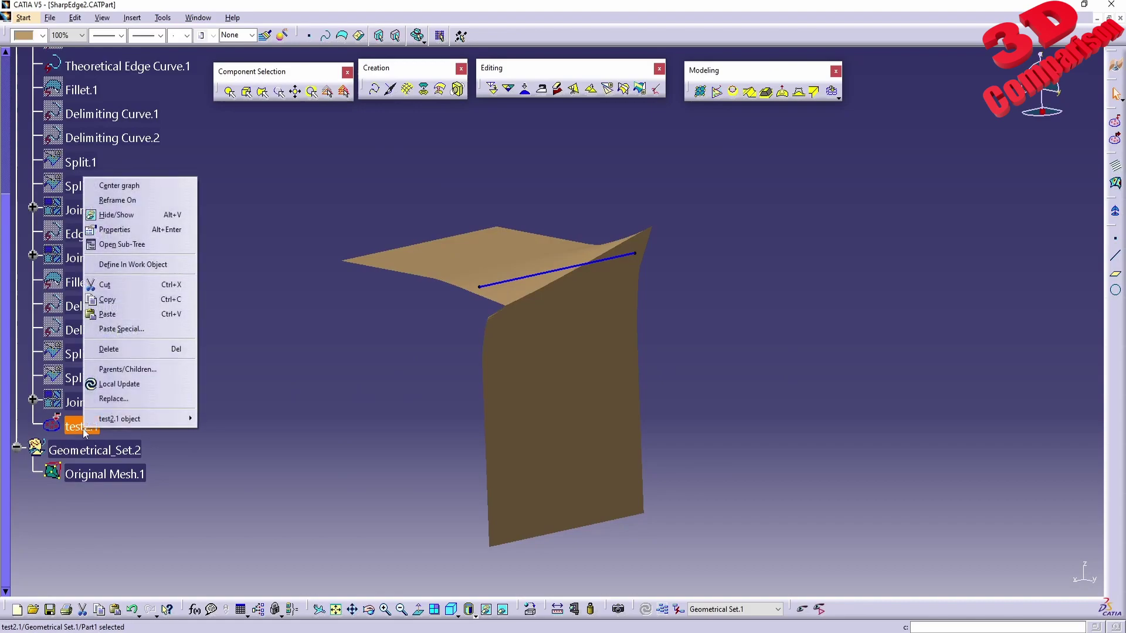
{"action": "left_click", "coordinate": [139, 199]}
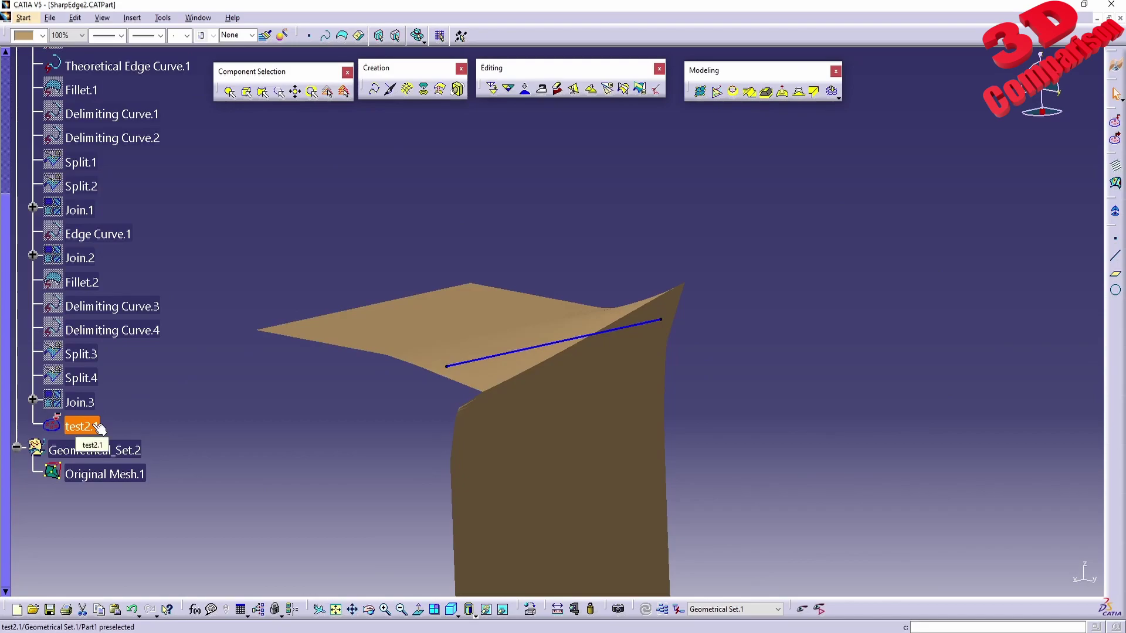
Delete the undersized test2.1 mesh and re-import test2.stl at scale factor 100
{"action": "key", "text": "Delete"}
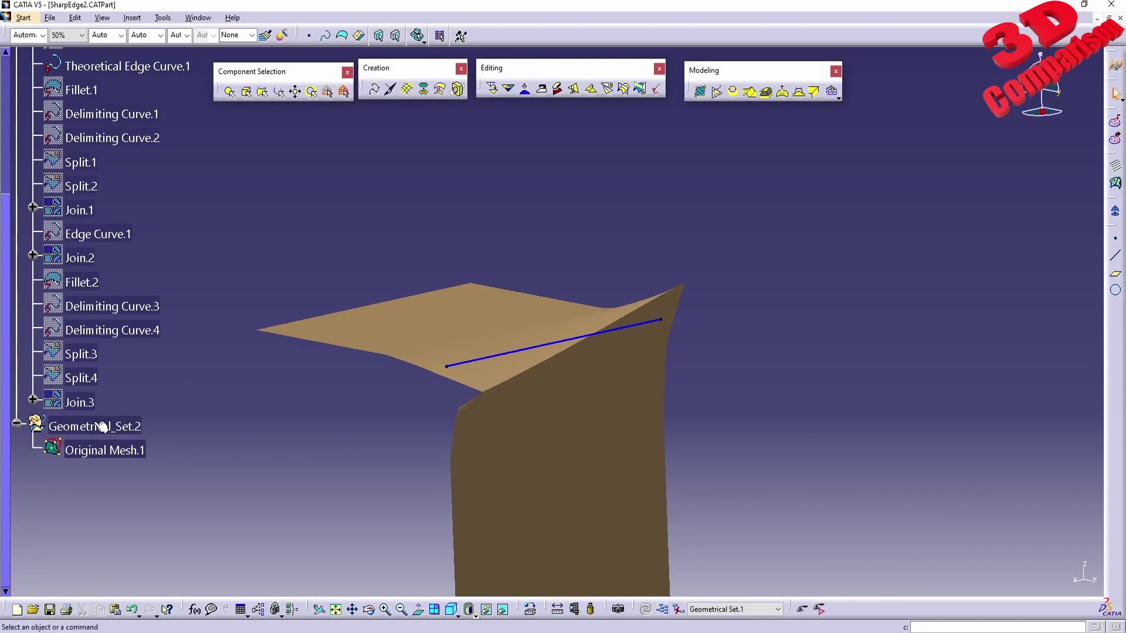
{"action": "left_click", "coordinate": [1119, 126]}
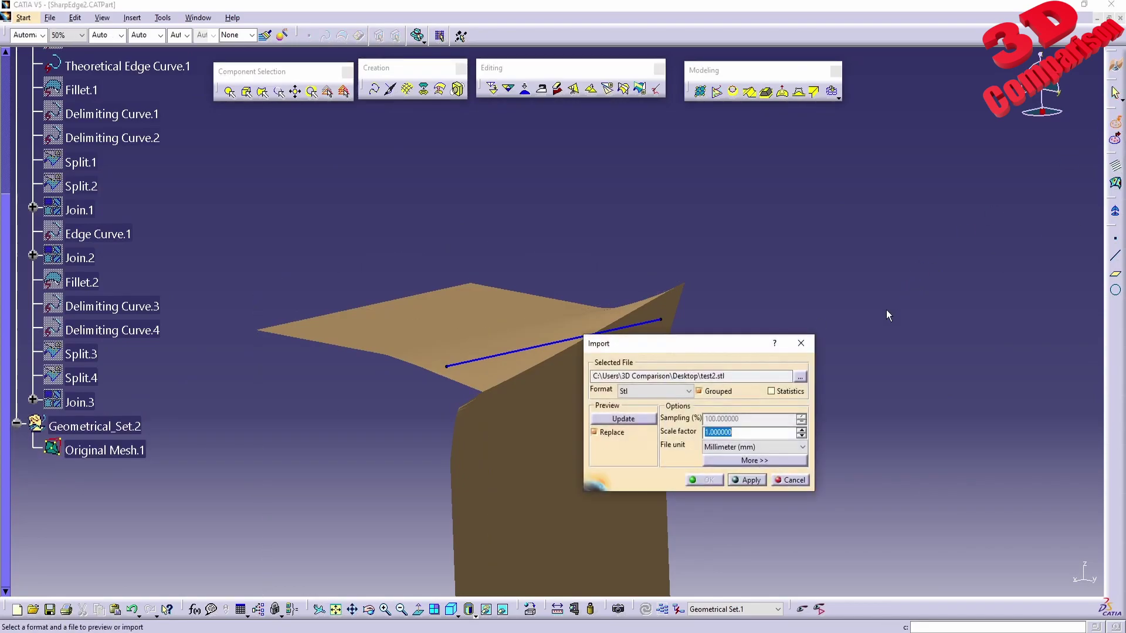
{"action": "type", "text": "100"}
{"action": "left_click", "coordinate": [749, 481]}
{"action": "left_click", "coordinate": [705, 480]}
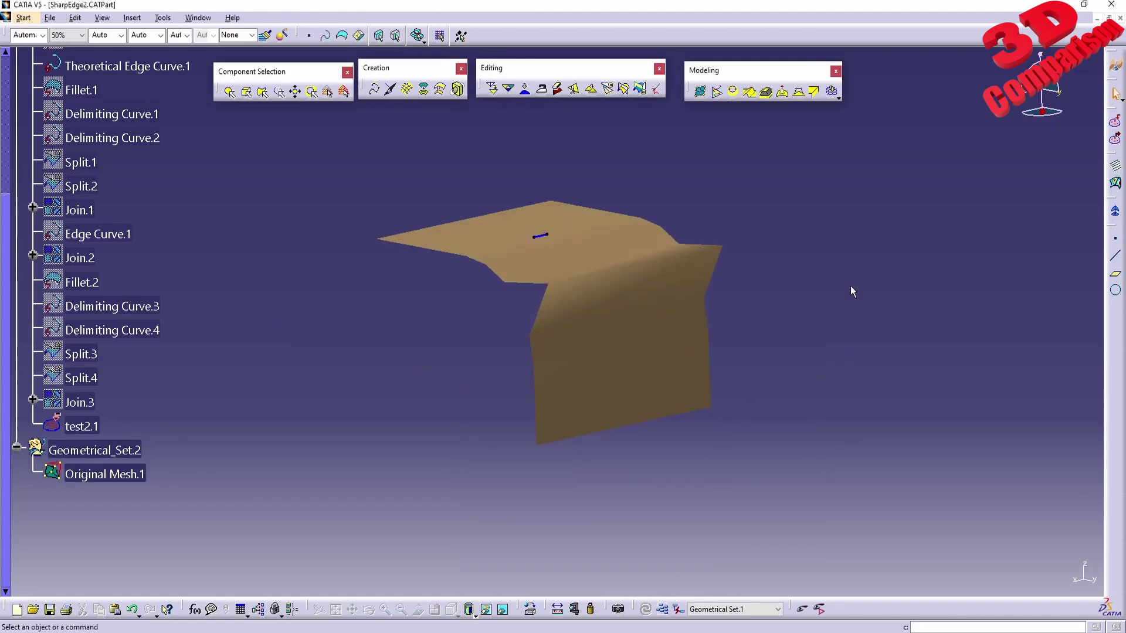
Reframe on the new test2.1 mesh, then hide it to reveal the creased part
{"action": "right_click", "coordinate": [77, 425]}
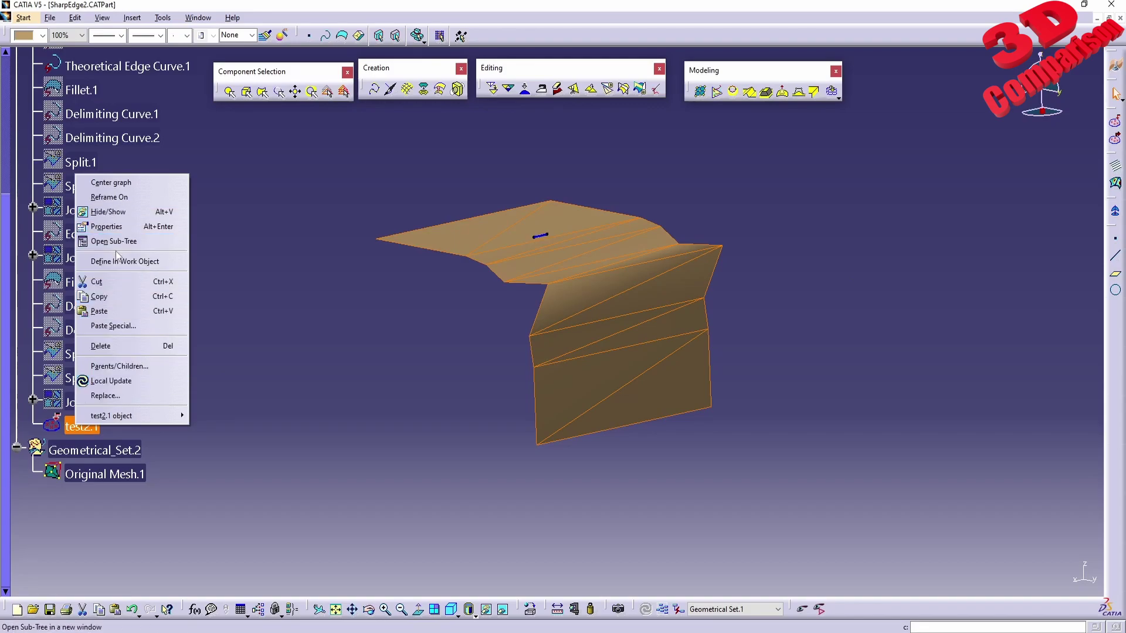
{"action": "left_click", "coordinate": [140, 198]}
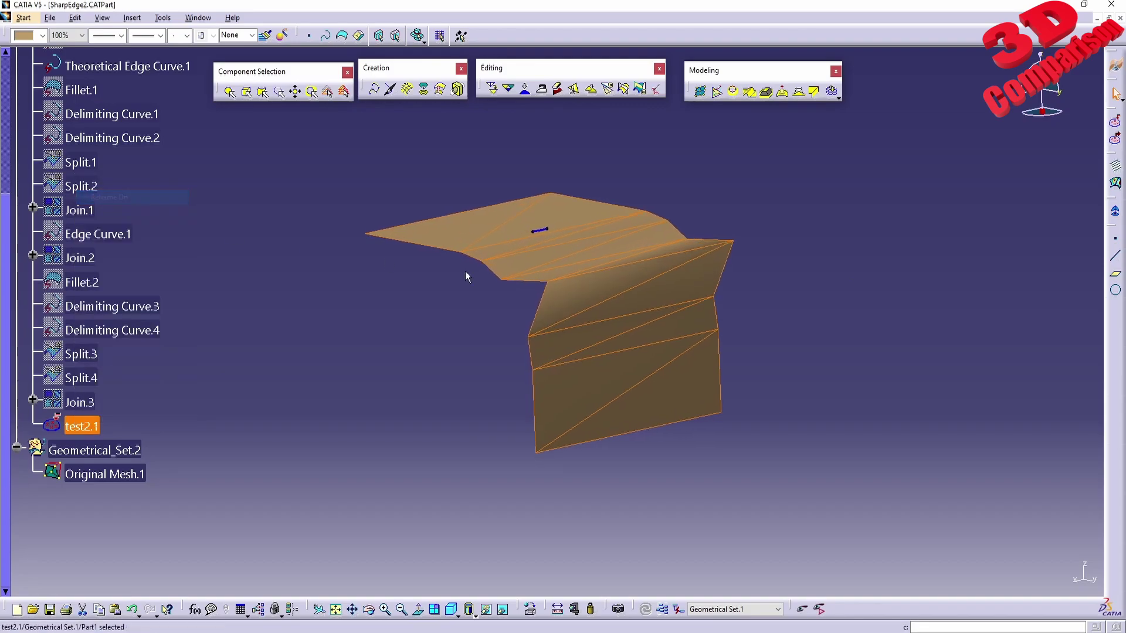
{"action": "right_click", "coordinate": [73, 428]}
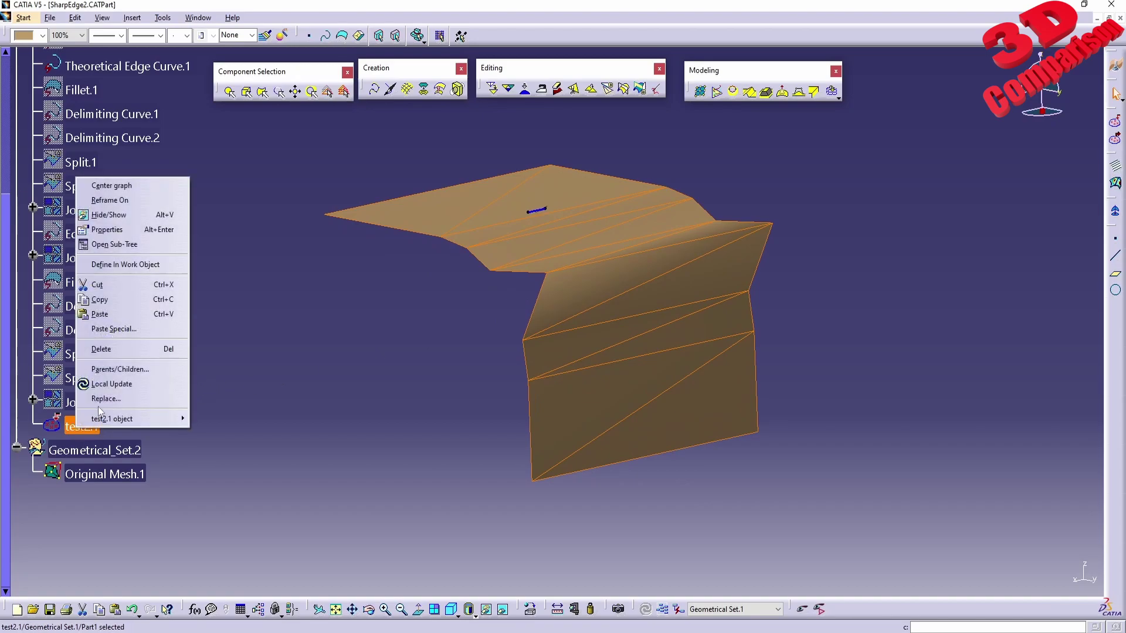
{"action": "left_click", "coordinate": [124, 215]}
{"action": "middle_click_drag", "start_coordinate": [427, 280], "coordinate": [497, 258]}
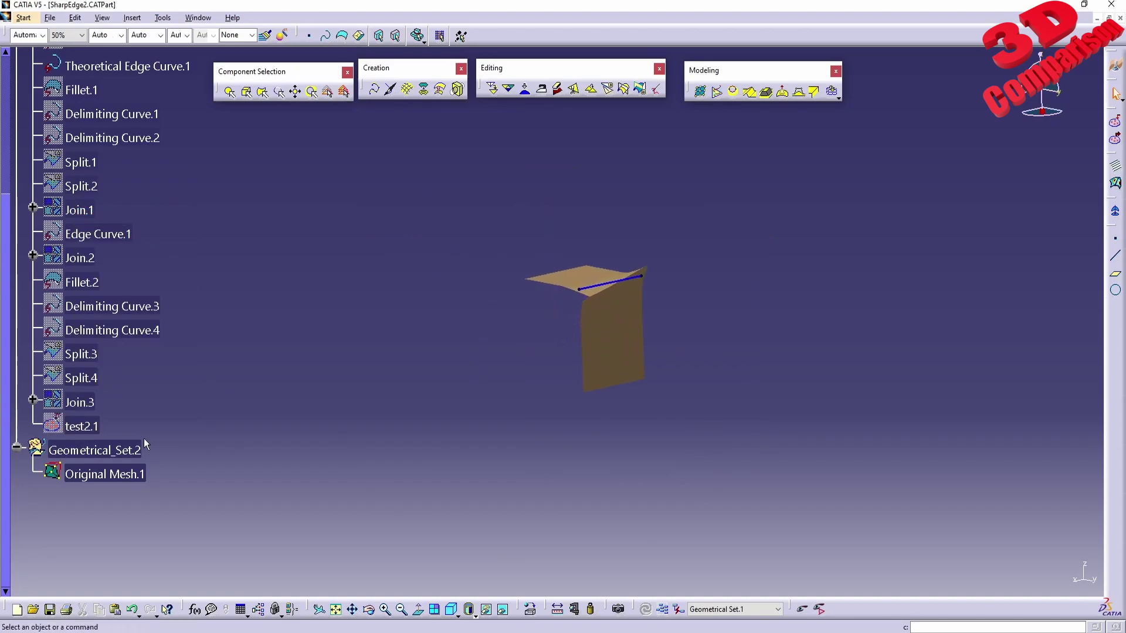
{"action": "right_click", "coordinate": [82, 428]}
{"action": "left_click", "coordinate": [143, 212]}
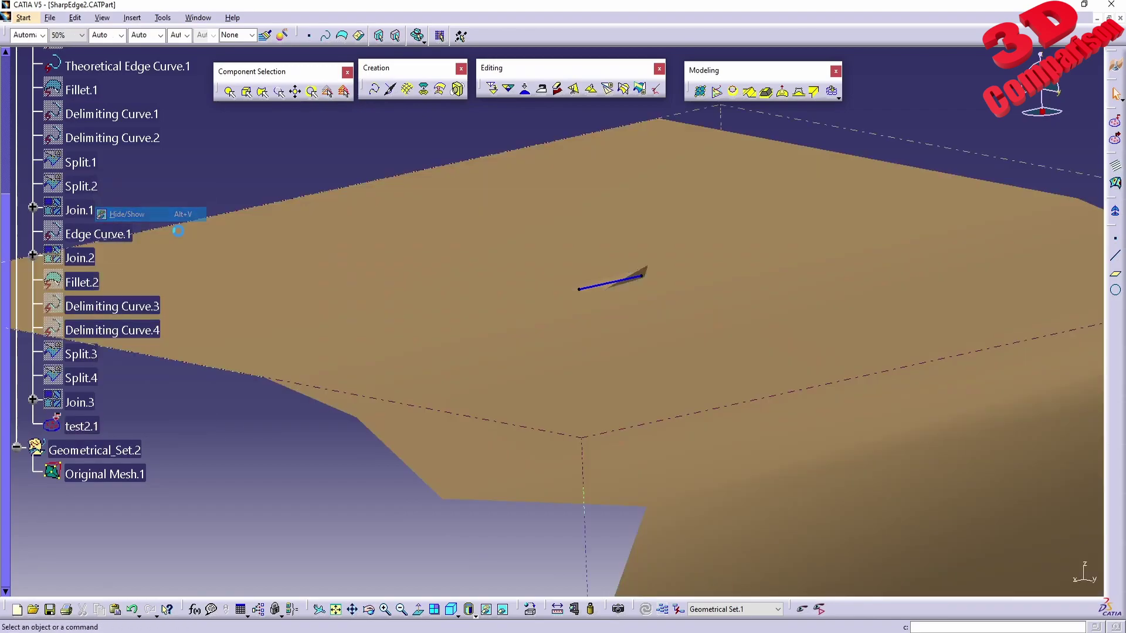
{"action": "middle_click_drag", "start_coordinate": [565, 340], "coordinate": [560, 411]}
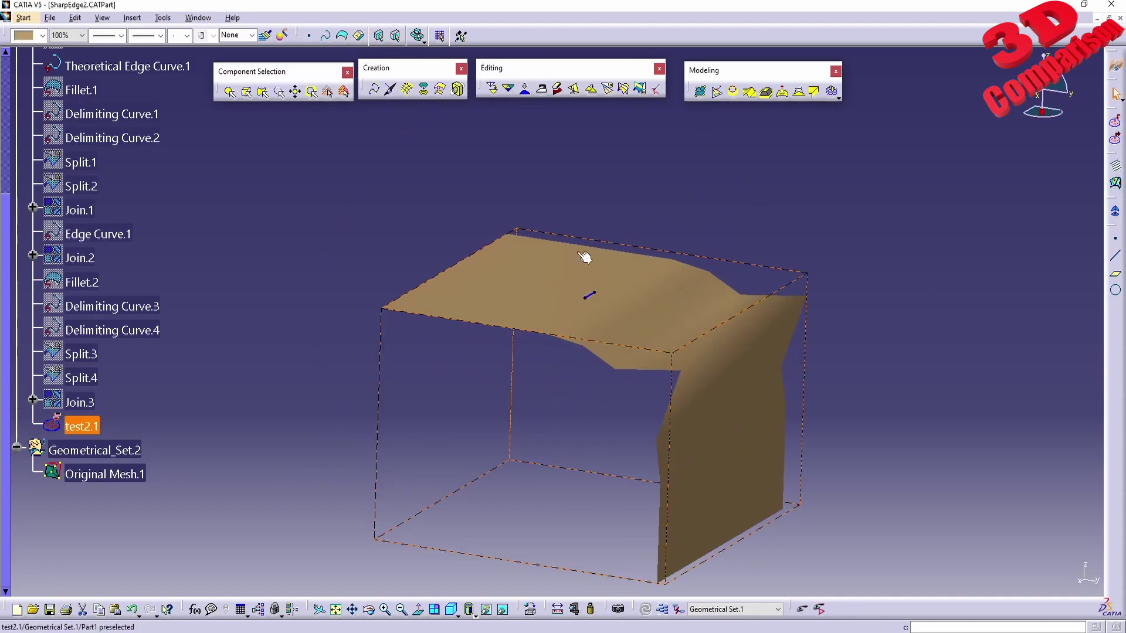
{"action": "middle_click_drag", "start_coordinate": [717, 360], "coordinate": [588, 347]}
{"action": "left_click", "coordinate": [588, 346]}
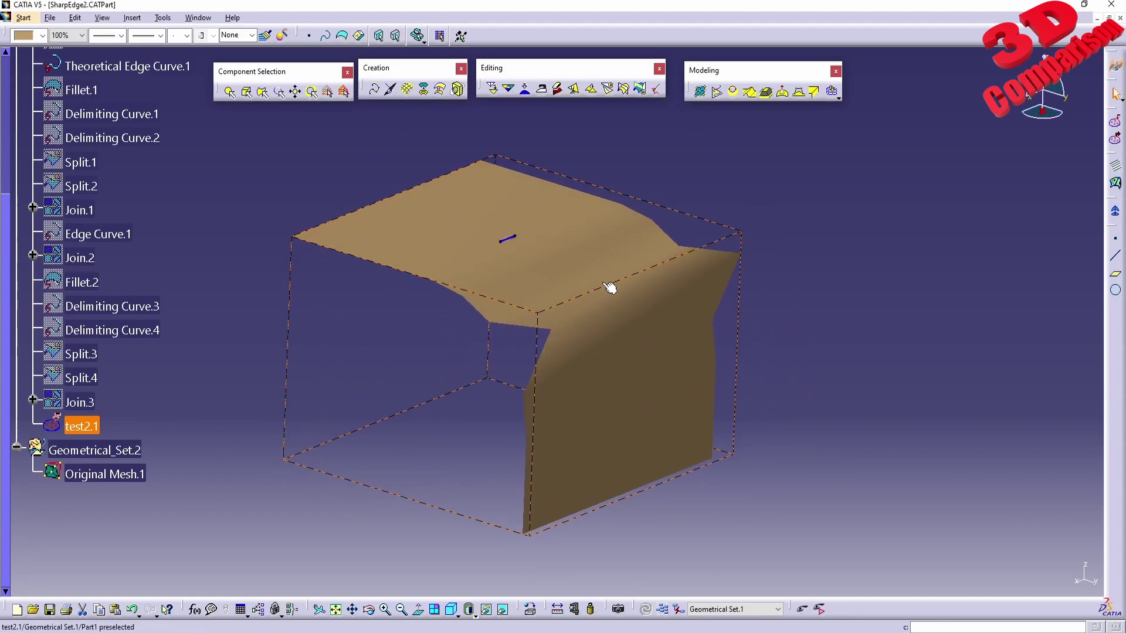
{"action": "middle_click_drag", "start_coordinate": [608, 290], "coordinate": [479, 374]}
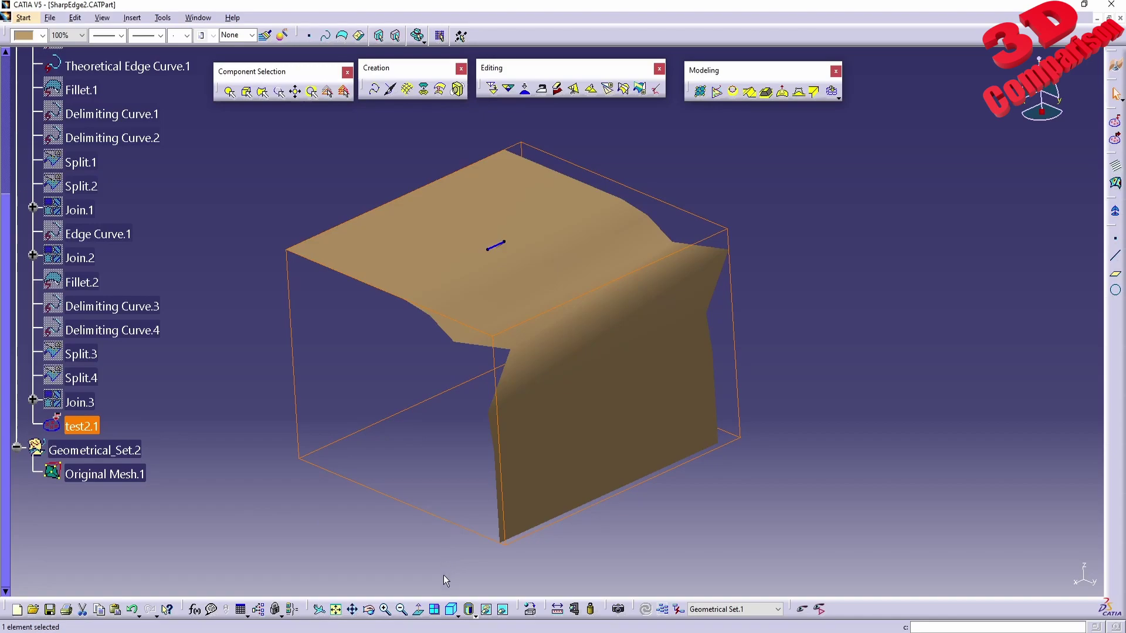
Switch to Fusion, dismiss the update notice, and start Create Form in the new design
{"action": "mouse_move", "coordinate": [433, 613]}
{"action": "left_click", "coordinate": [434, 586]}
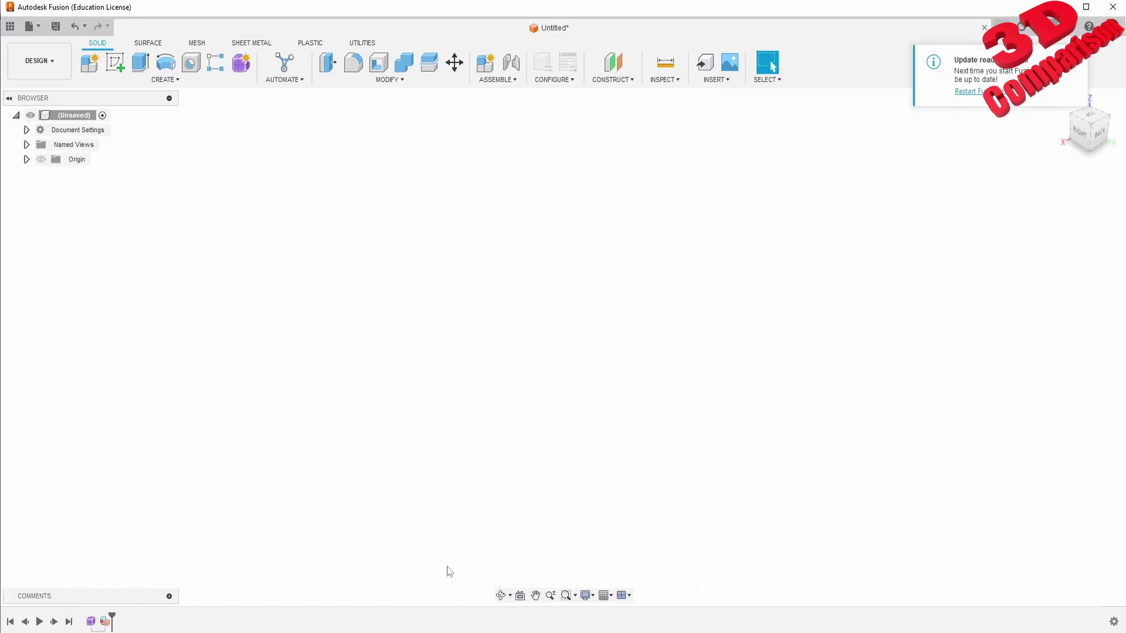
{"action": "left_click", "coordinate": [1080, 62]}
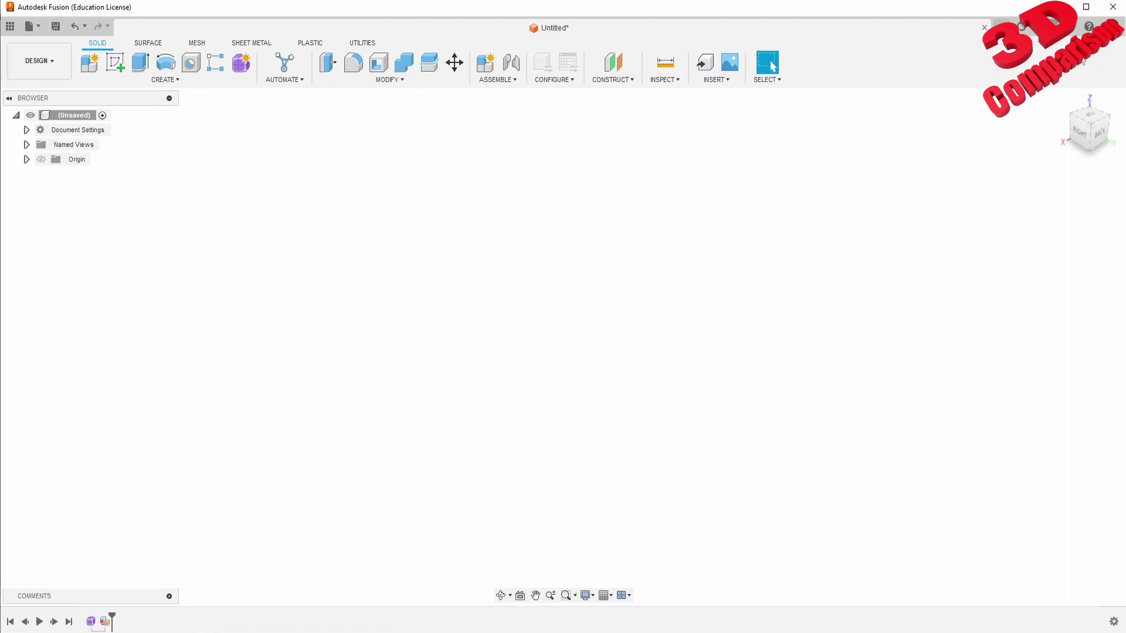
{"action": "left_click", "coordinate": [242, 63]}
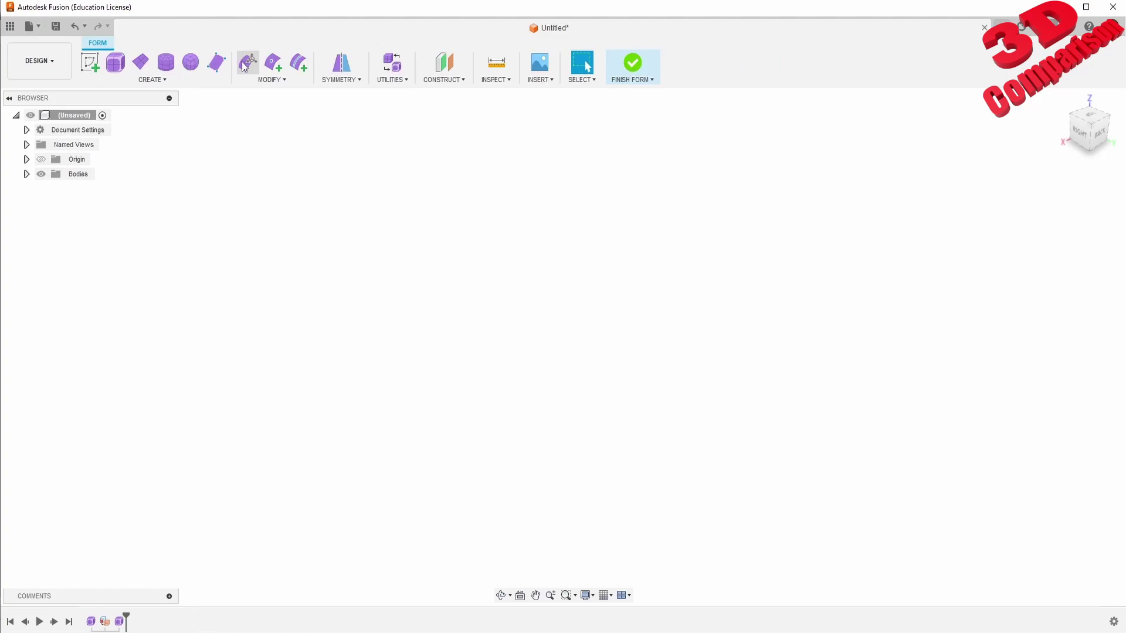
Create a 100 x 100 mm T-spline plane on XY, centred at the origin
{"action": "left_click", "coordinate": [141, 62]}
{"action": "left_click", "coordinate": [463, 227]}
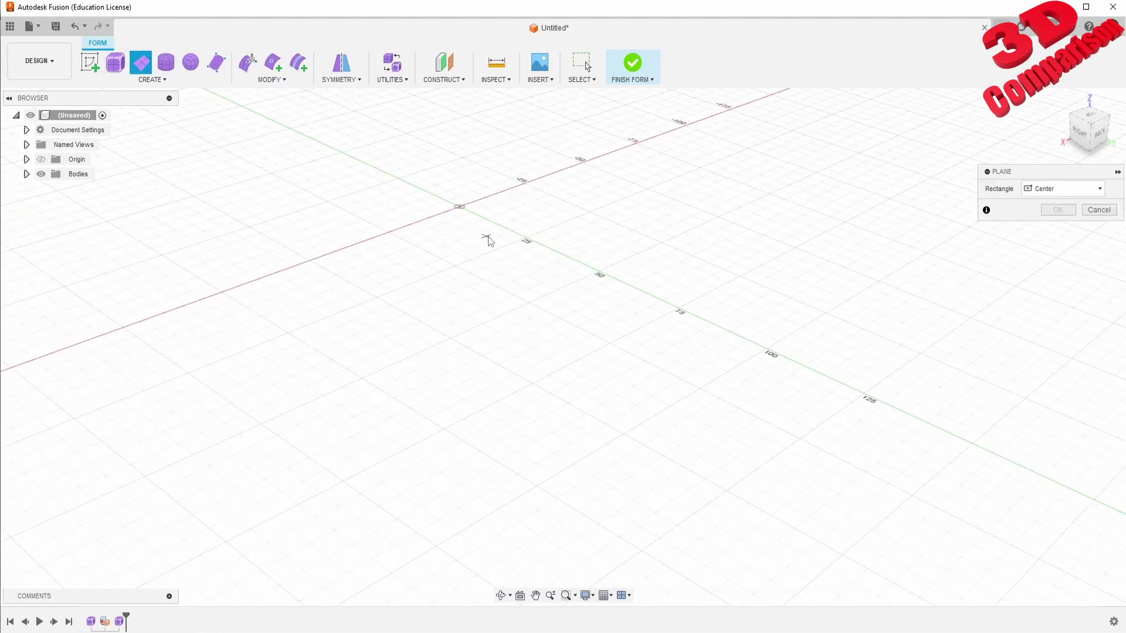
{"action": "left_click", "coordinate": [460, 207]}
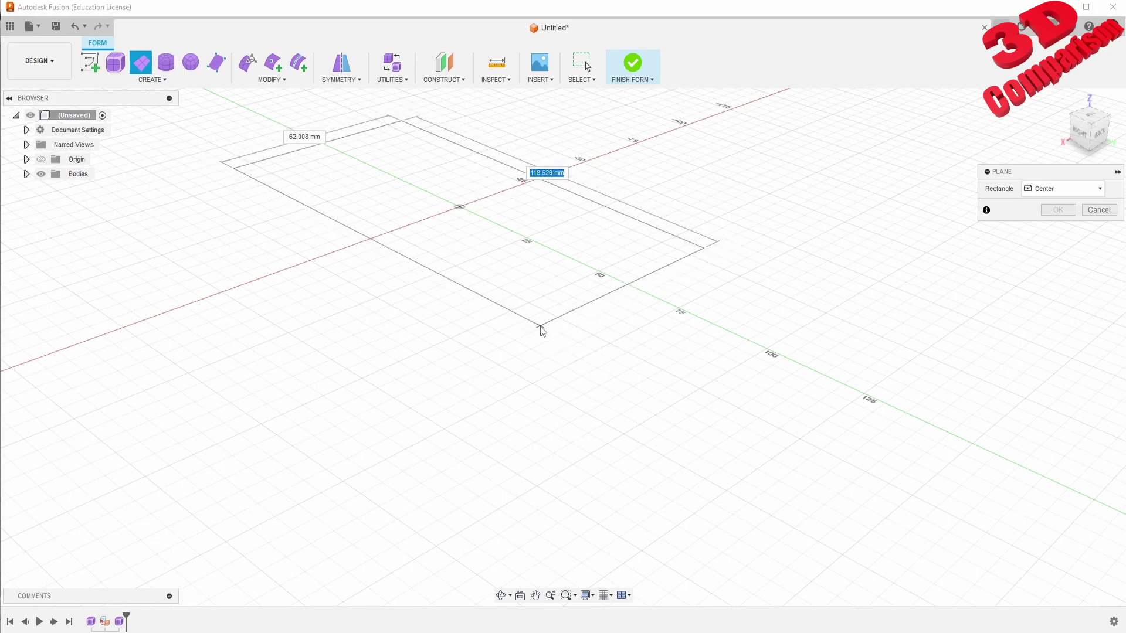
{"action": "type", "text": "100"}
{"action": "key", "text": "Tab"}
{"action": "type", "text": "100"}
{"action": "key", "text": "Return"}
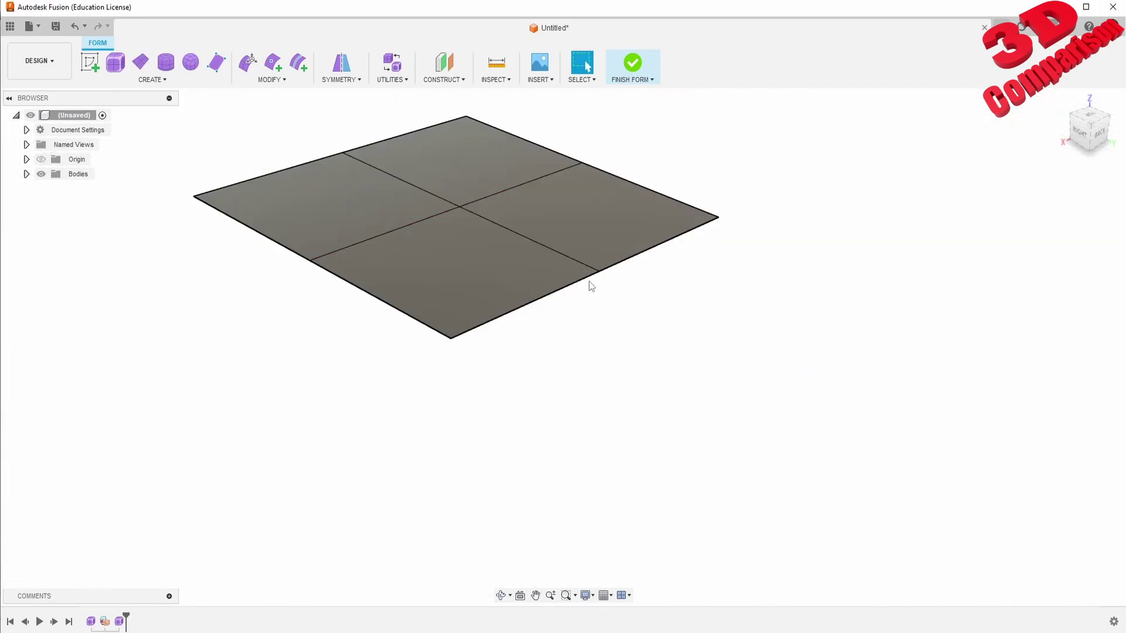
Edit Form on the two front edges and move them down -50 mm
{"action": "left_click", "coordinate": [247, 62]}
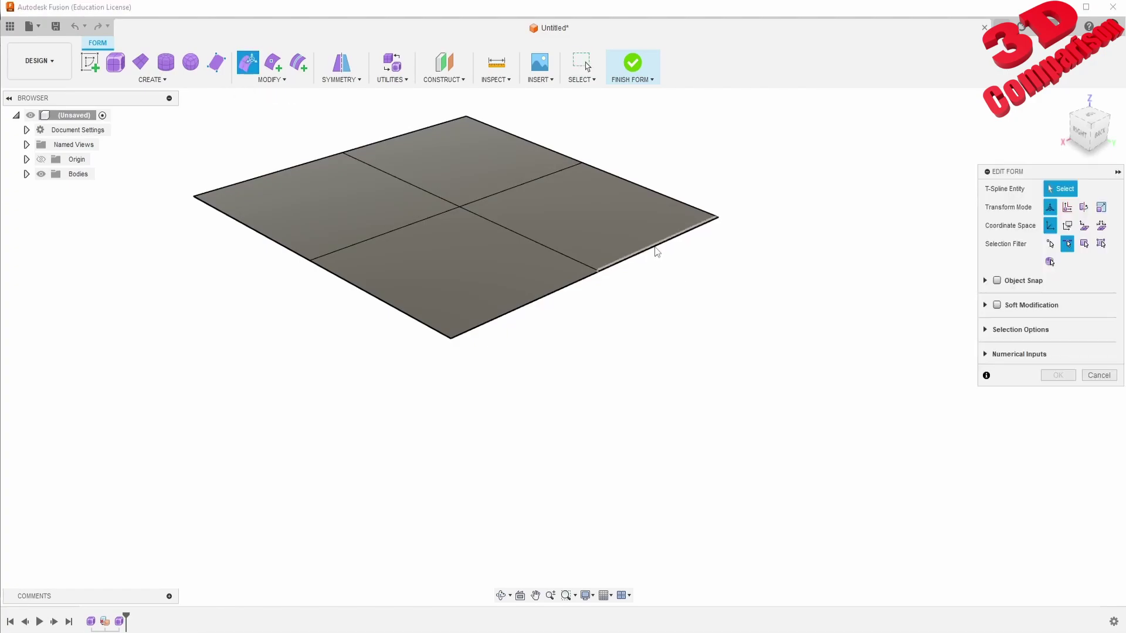
{"action": "left_click", "coordinate": [656, 252]}
{"action": "left_click", "coordinate": [572, 286]}
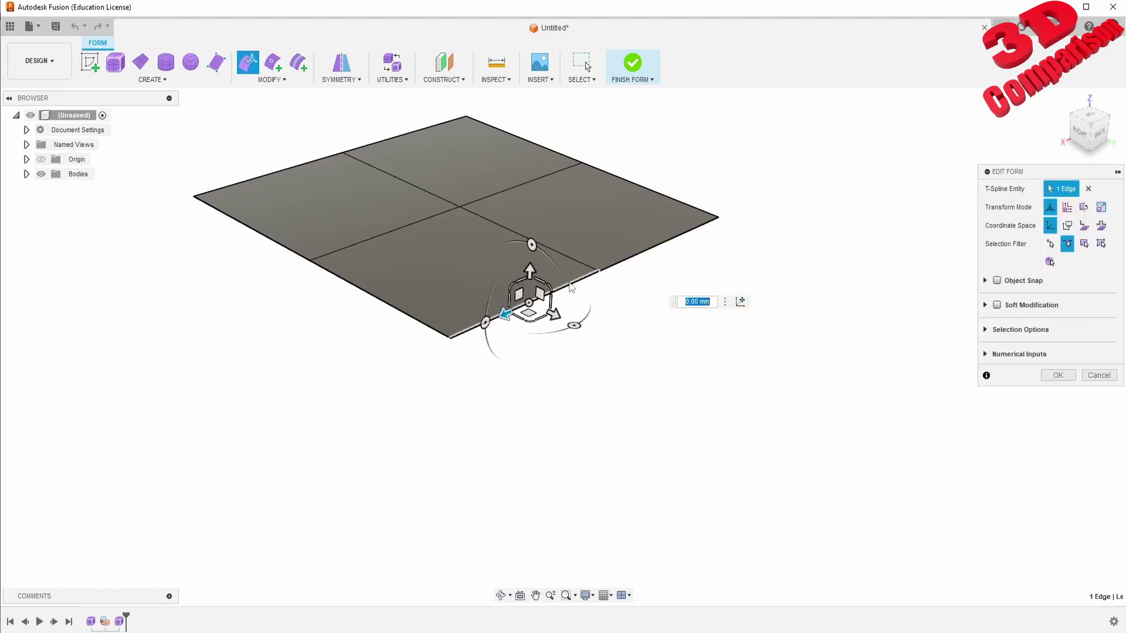
{"action": "left_click", "coordinate": [572, 286], "text": "shift"}
{"action": "scroll", "coordinate": [594, 350], "scroll_direction": "down", "scroll_amount": 2}
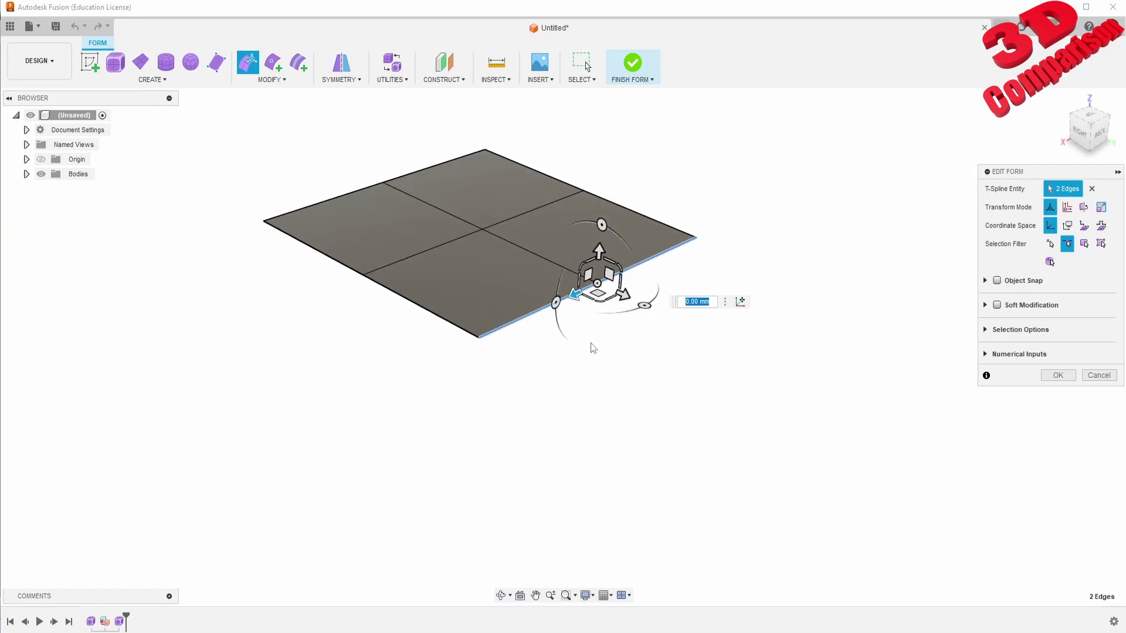
{"action": "left_click_drag", "start_coordinate": [599, 252], "coordinate": [580, 415]}
{"action": "type", "text": "-50"}
{"action": "key", "text": "Return"}
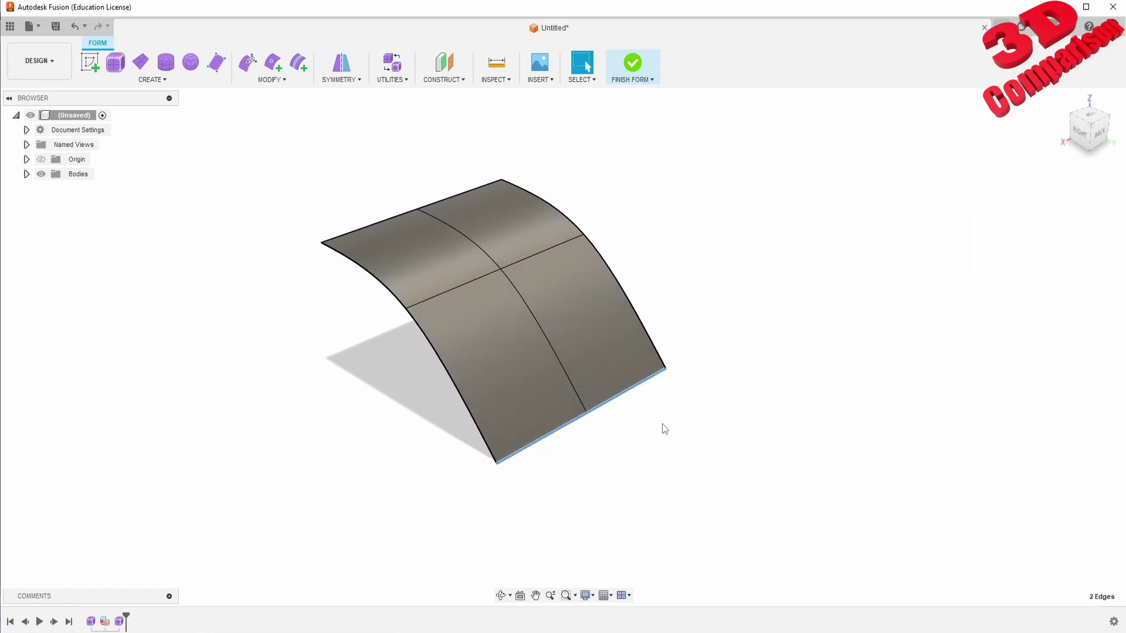
Select the middle edge loop in Edit Form and pull it outward to bend the surface
{"action": "middle_click_drag", "start_coordinate": [498, 375], "coordinate": [515, 326], "text": "shift"}
{"action": "left_click", "coordinate": [247, 61]}
{"action": "double_click", "coordinate": [496, 282]}
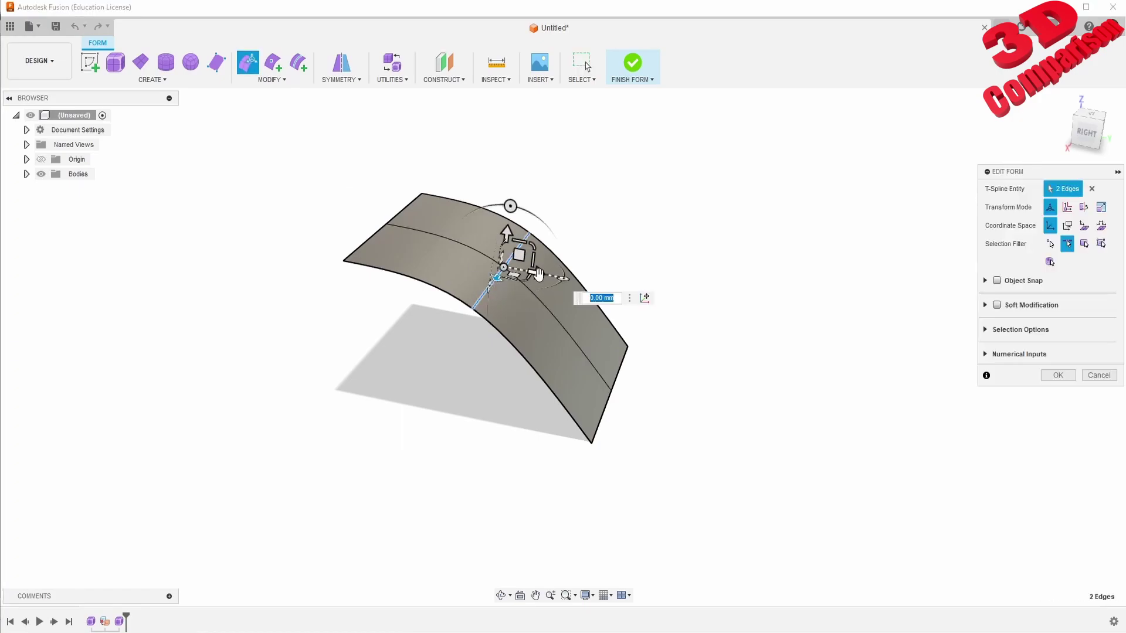
{"action": "left_click_drag", "start_coordinate": [535, 273], "coordinate": [620, 289]}
{"action": "left_click", "coordinate": [1056, 375]}
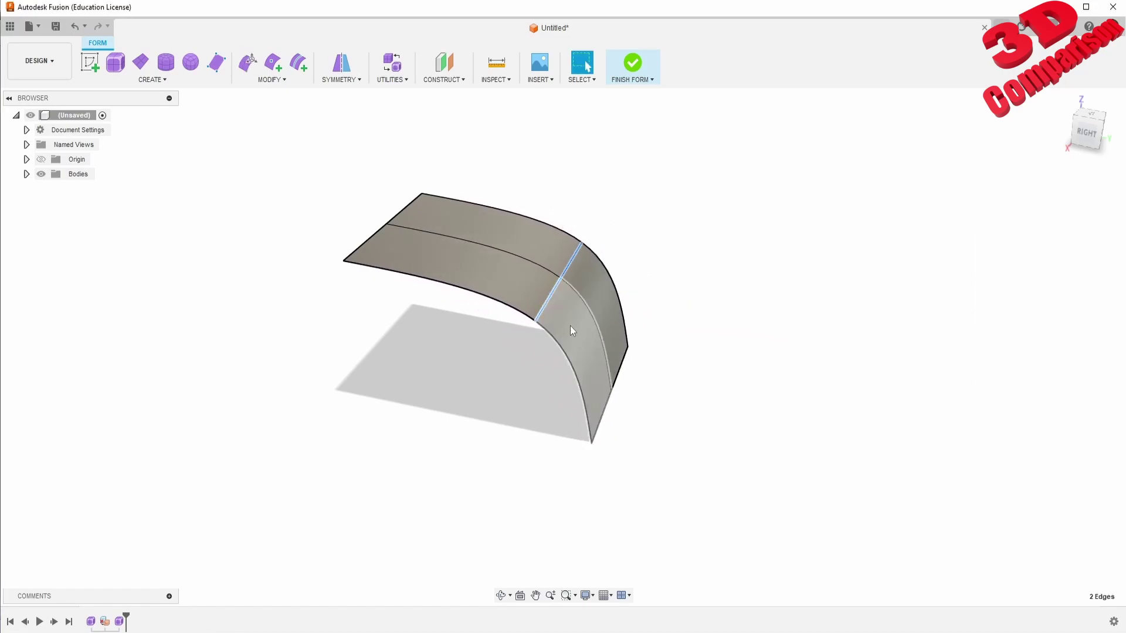
Crease the middle edge loop, then orbit to check the fold from the side
{"action": "middle_click_drag", "start_coordinate": [566, 324], "coordinate": [510, 306]}
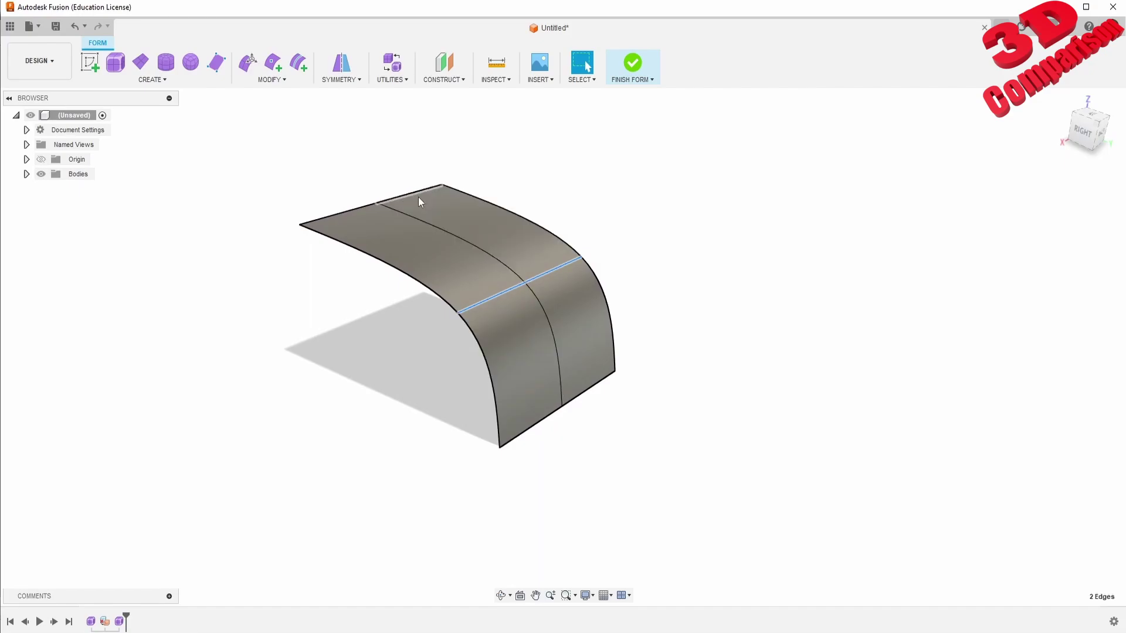
{"action": "left_click", "coordinate": [276, 79]}
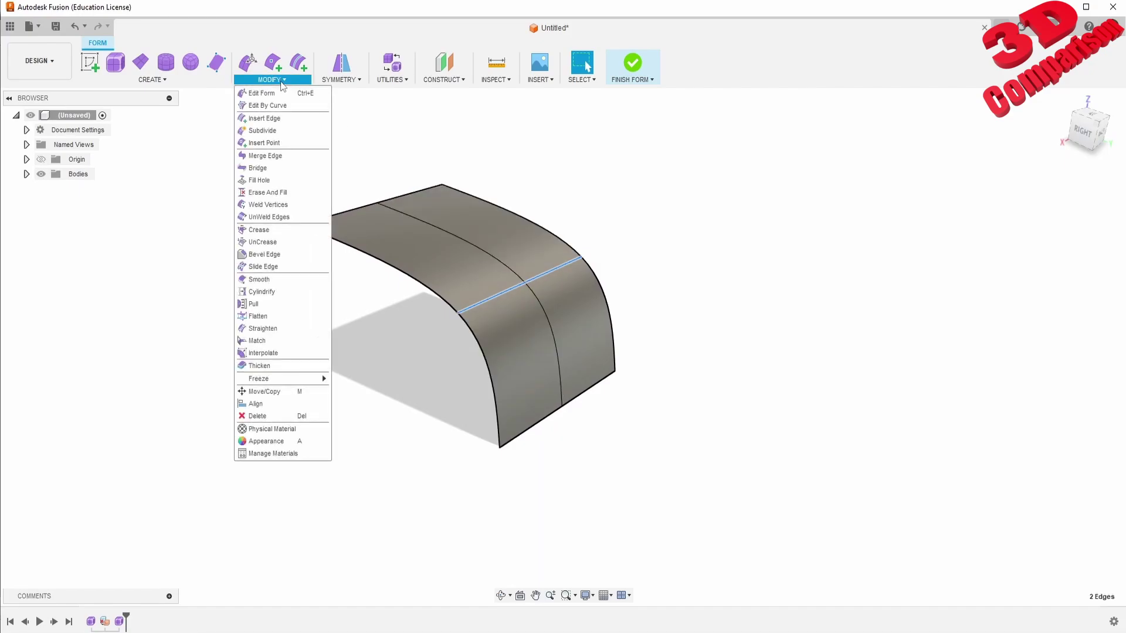
{"action": "left_click", "coordinate": [305, 230]}
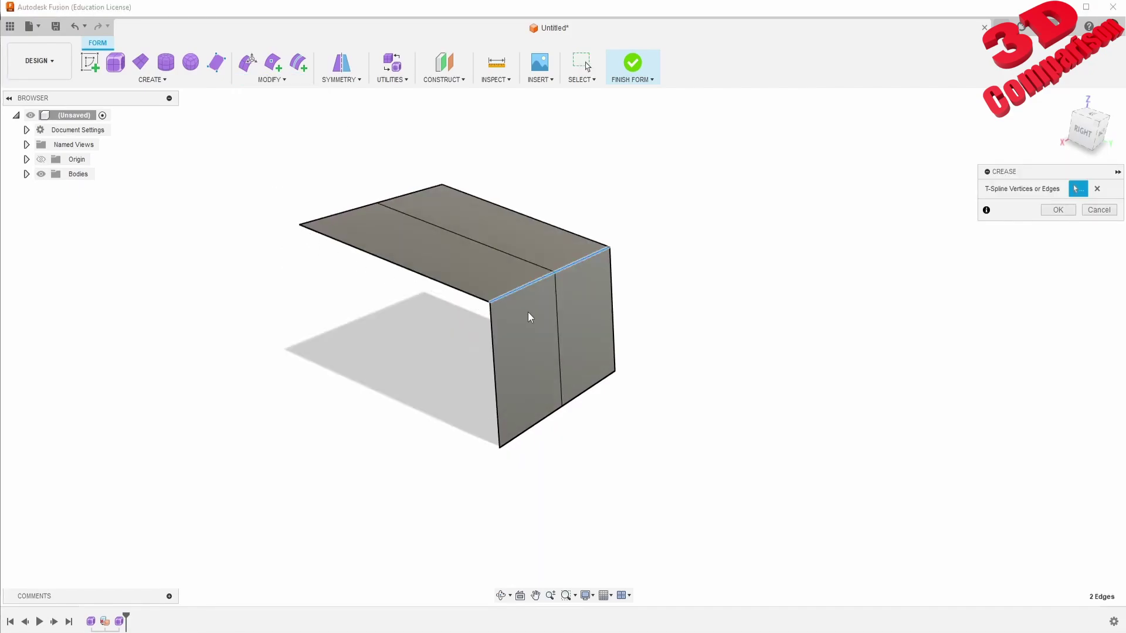
{"action": "scroll", "coordinate": [515, 293], "scroll_direction": "up", "scroll_amount": 3}
{"action": "middle_click_drag", "start_coordinate": [470, 304], "coordinate": [544, 280], "text": "shift"}
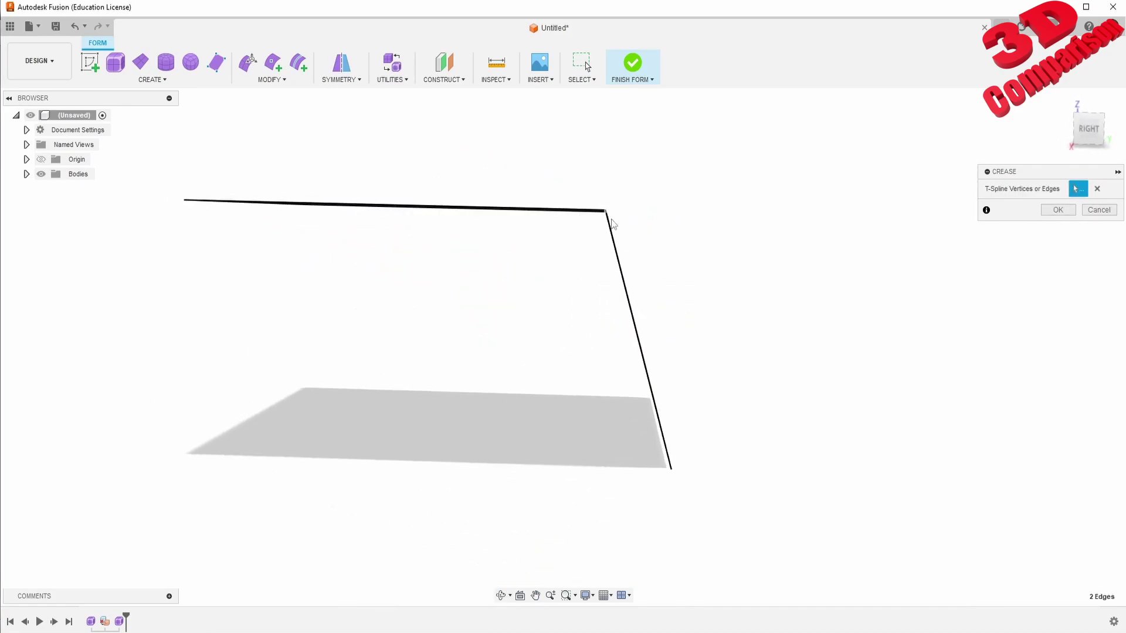
{"action": "middle_click_drag", "start_coordinate": [594, 234], "coordinate": [586, 270], "text": "shift"}
Apply the crease to sharpen the fold and clear the face selection
{"action": "key", "text": "Escape"}
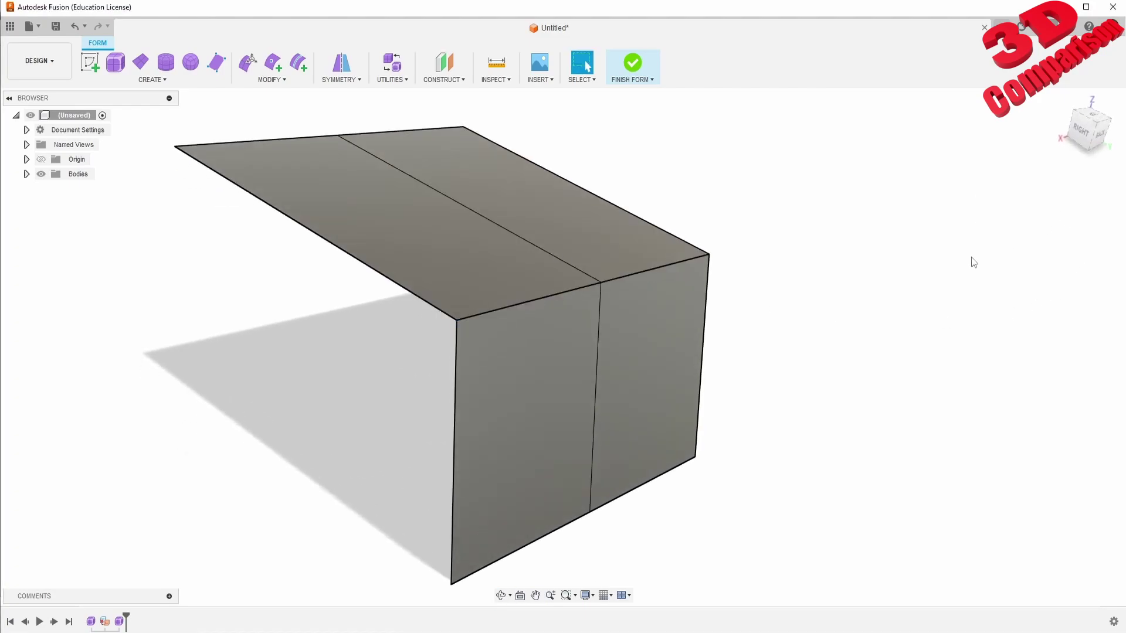
{"action": "left_click", "coordinate": [553, 341]}
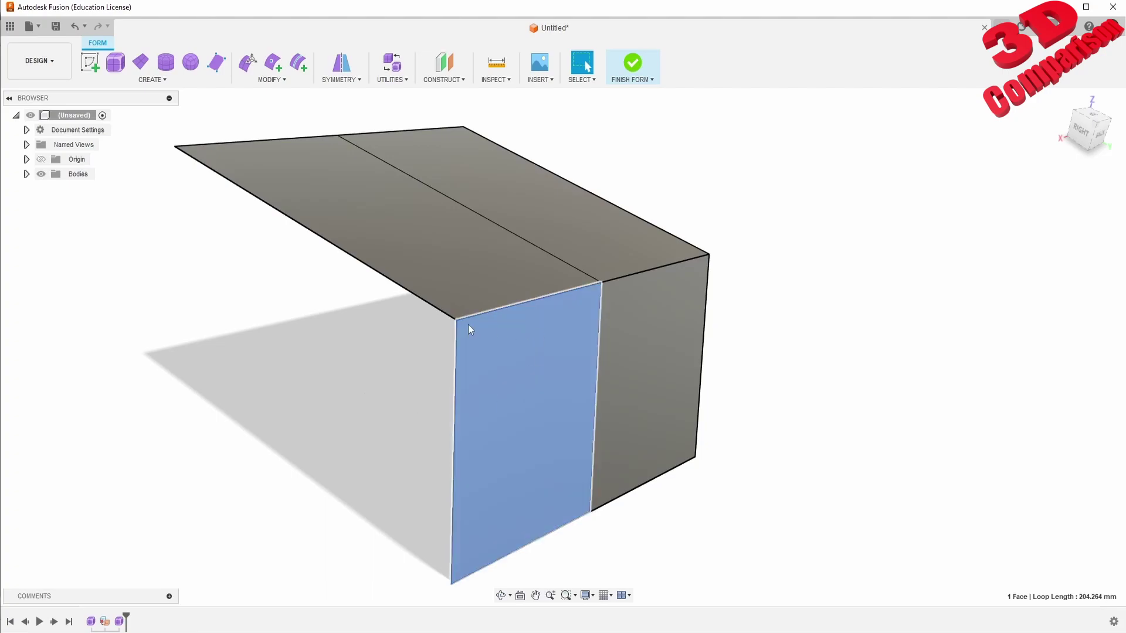
{"action": "left_click", "coordinate": [305, 308]}
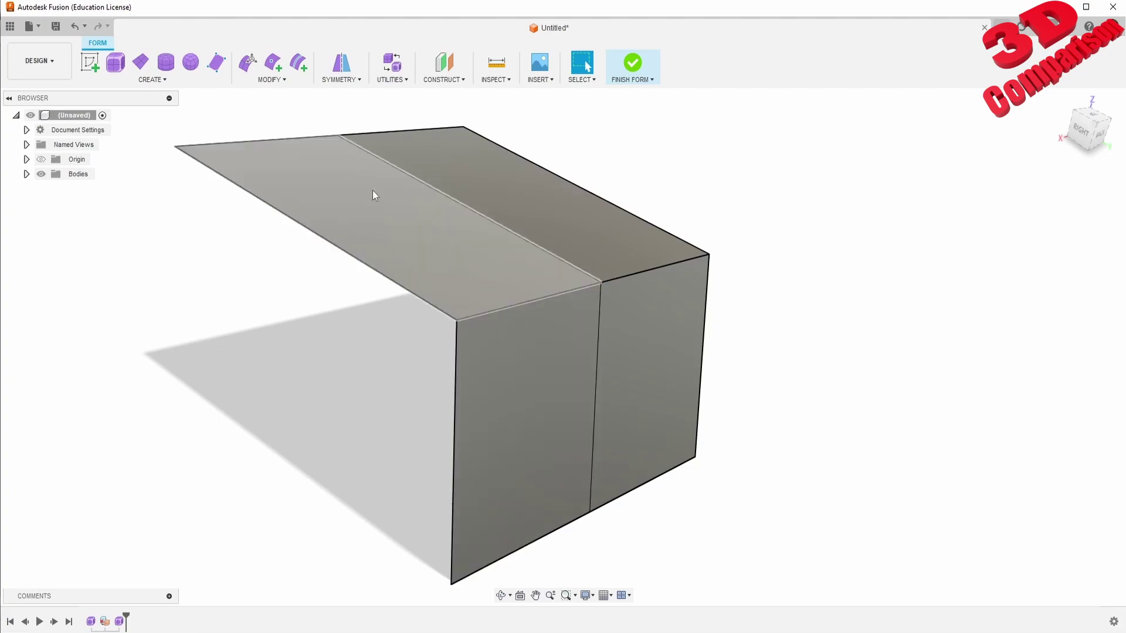
Drag the fold's corner vertex to curve that corner, then return to CATIA's test2.1 mesh
{"action": "left_click", "coordinate": [248, 65]}
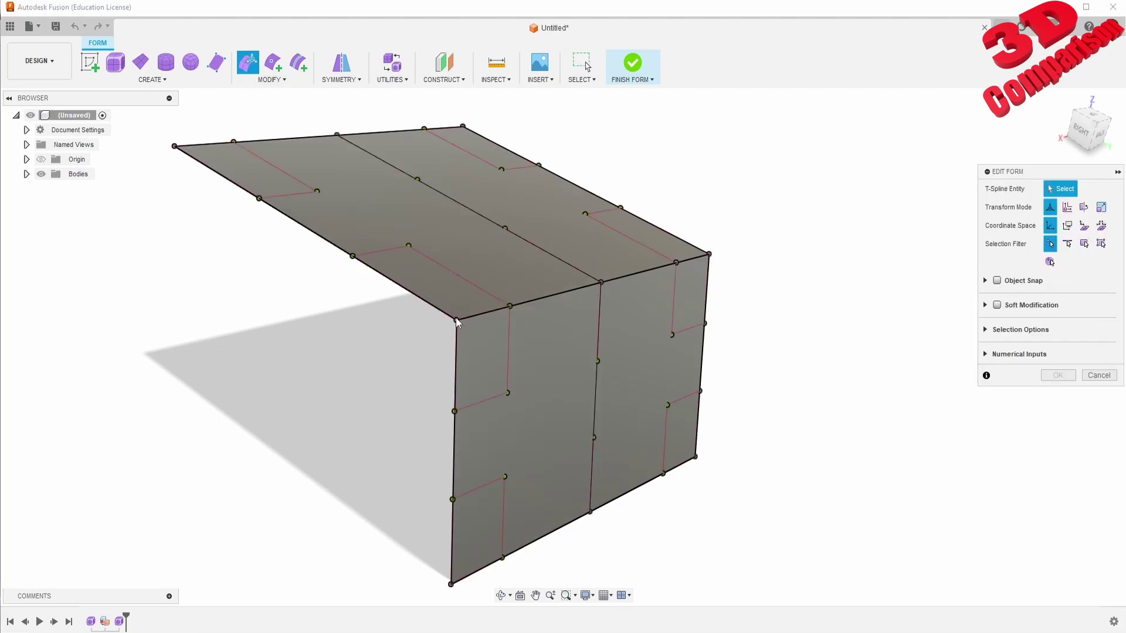
{"action": "left_click", "coordinate": [456, 320]}
{"action": "left_click_drag", "start_coordinate": [483, 340], "coordinate": [559, 392]}
{"action": "middle_click_drag", "start_coordinate": [558, 393], "coordinate": [558, 337]}
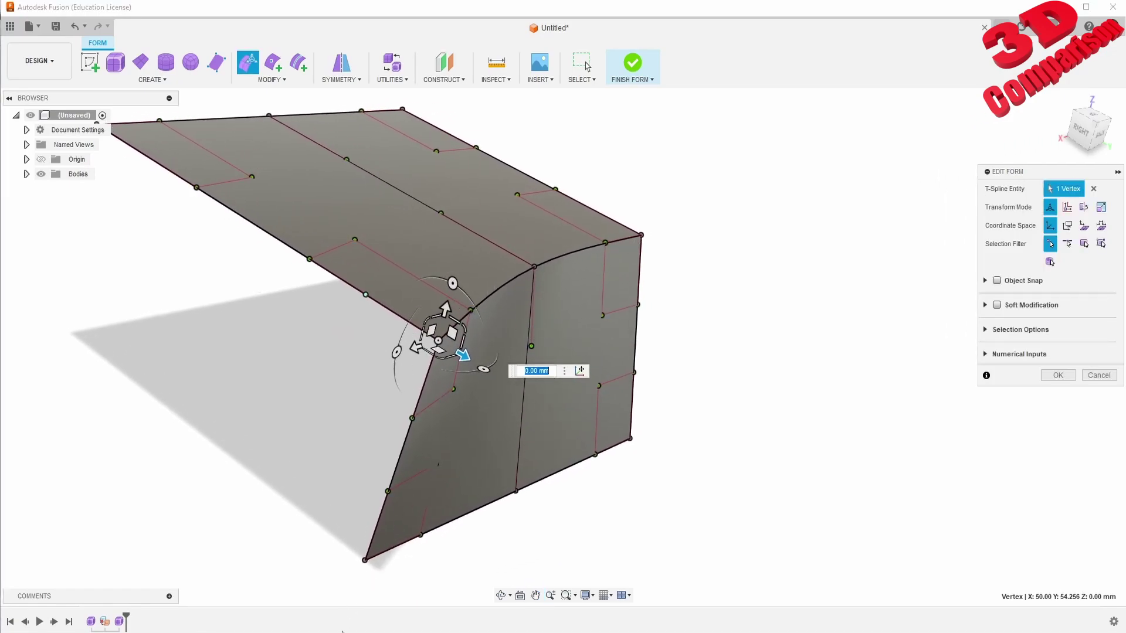
{"action": "left_click", "coordinate": [329, 587]}
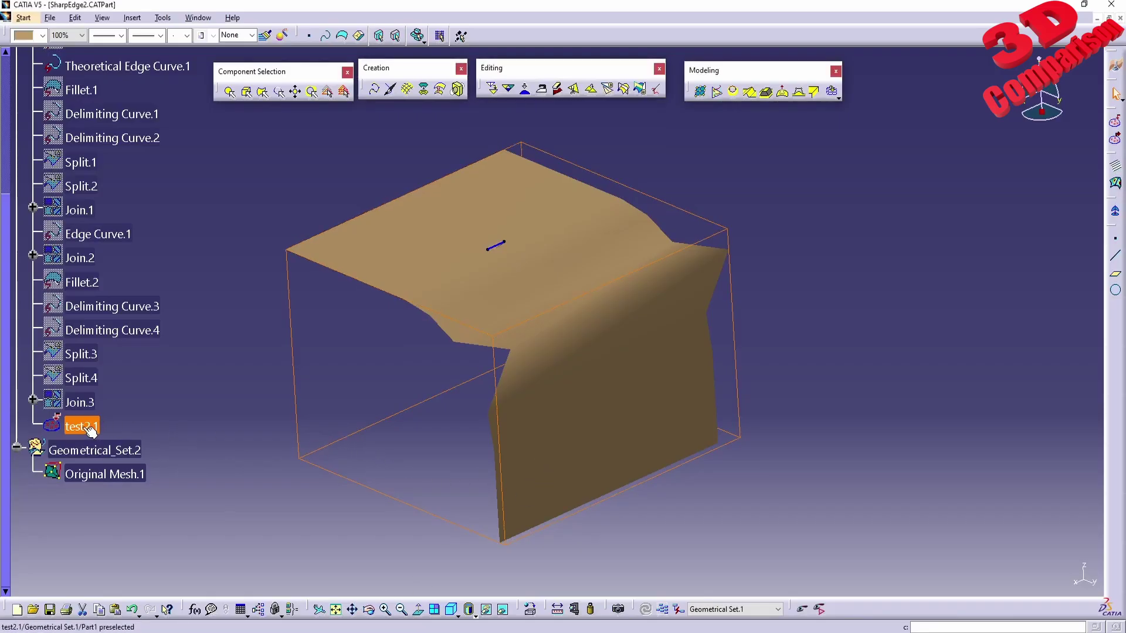
{"action": "right_click", "coordinate": [84, 426]}
Hide test2.1 in CATIA and raise the Fusion corner vertex to 7.595 mm
{"action": "left_click", "coordinate": [116, 212]}
{"action": "middle_click_drag", "start_coordinate": [615, 339], "coordinate": [555, 367]}
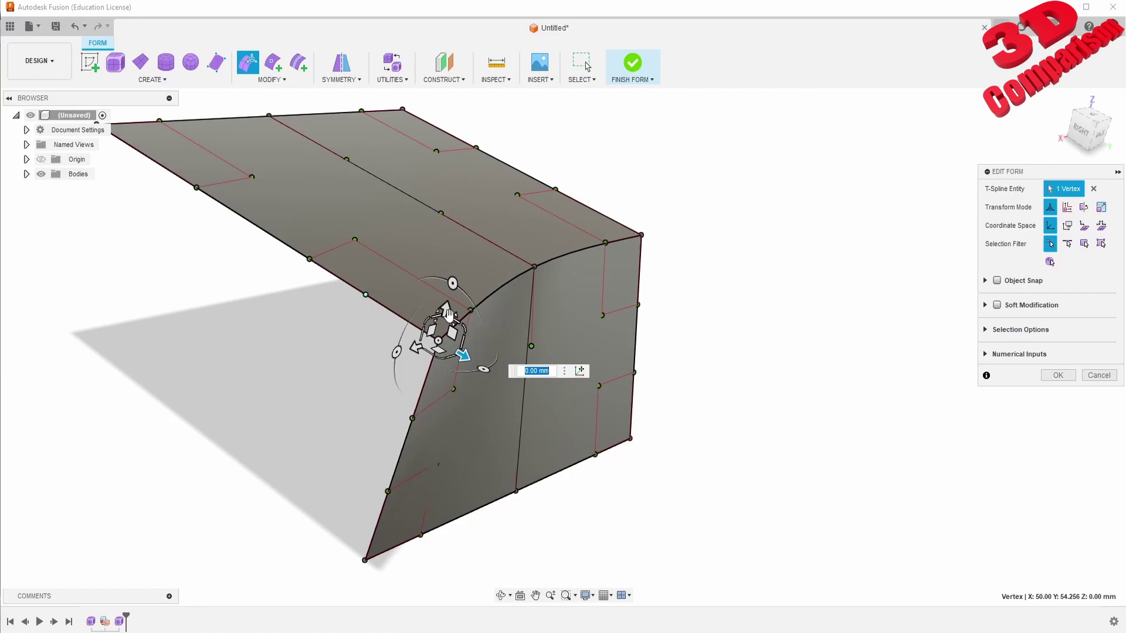
{"action": "left_click_drag", "start_coordinate": [475, 319], "coordinate": [495, 353]}
{"action": "scroll", "coordinate": [361, 333], "scroll_direction": "down", "scroll_amount": 3}
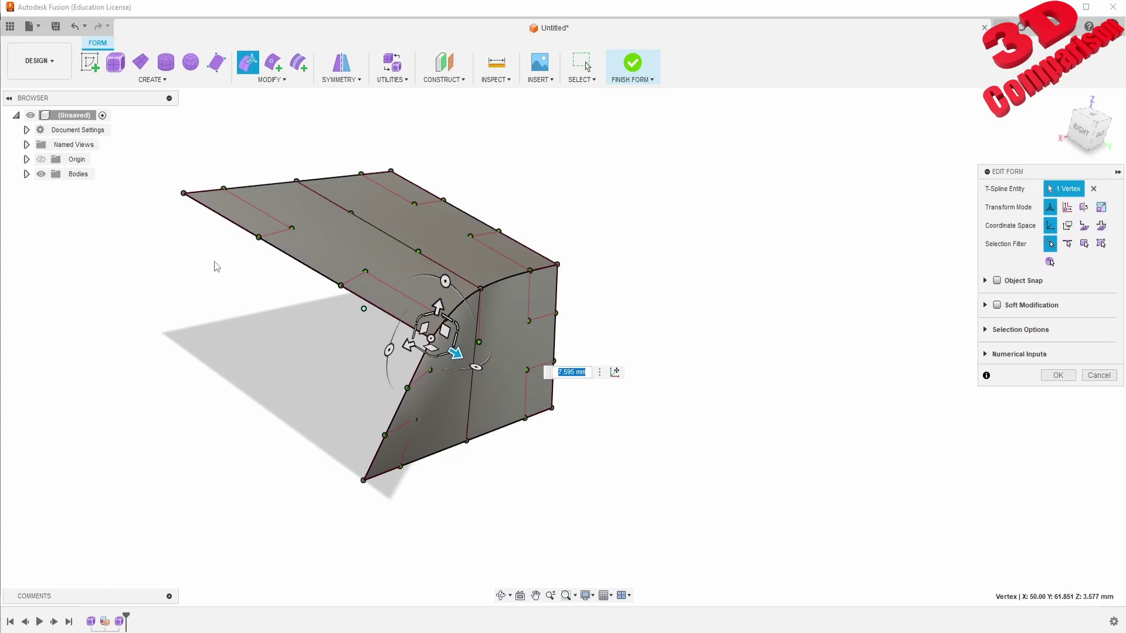
{"action": "scroll", "coordinate": [218, 265], "scroll_direction": "up", "scroll_amount": 2}
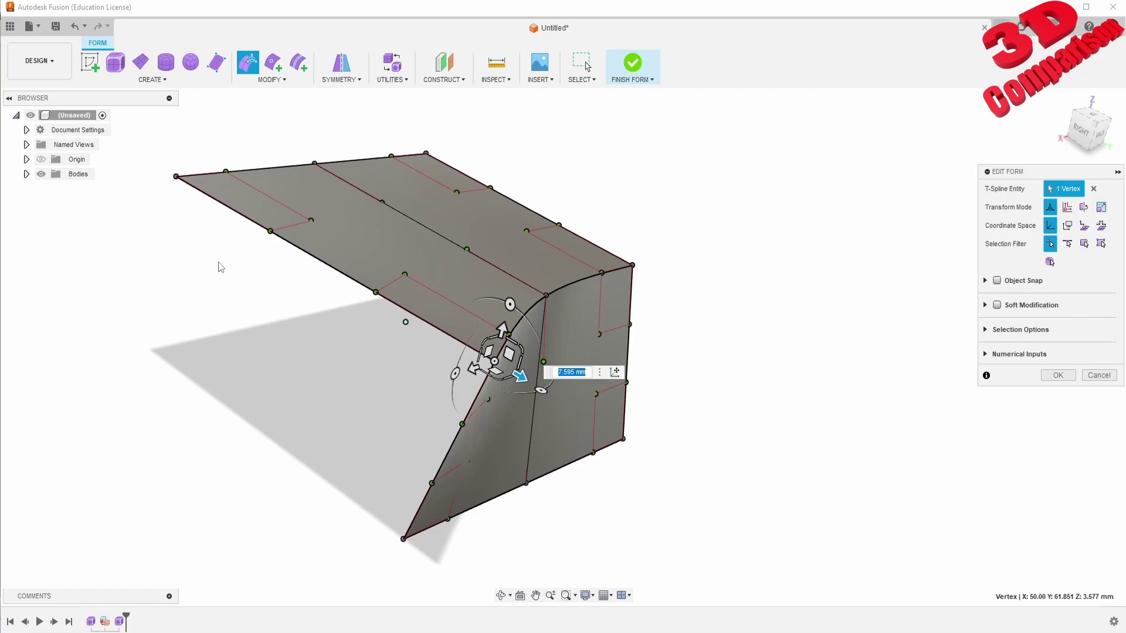
{"action": "scroll", "coordinate": [98, 274], "scroll_direction": "up", "scroll_amount": 1}
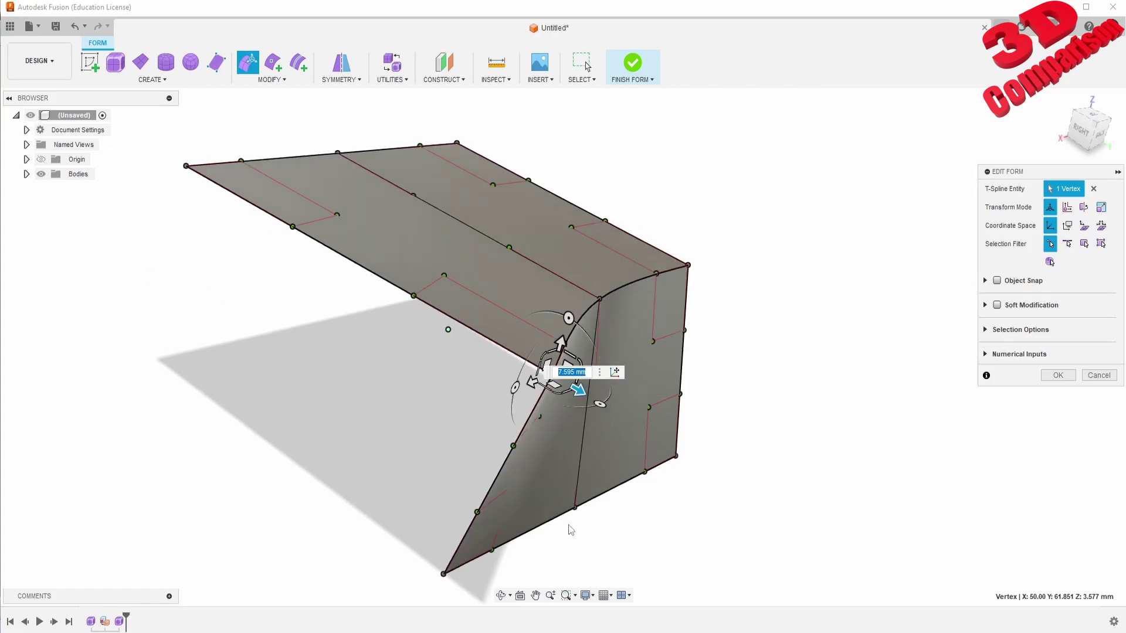
Window-select control points at the lower corner, top face and right side
{"action": "left_click_drag", "start_coordinate": [598, 576], "coordinate": [16, 349]}
{"action": "left_click_drag", "start_coordinate": [656, 97], "coordinate": [10, 305]}
{"action": "left_click_drag", "start_coordinate": [683, 571], "coordinate": [1098, 358]}
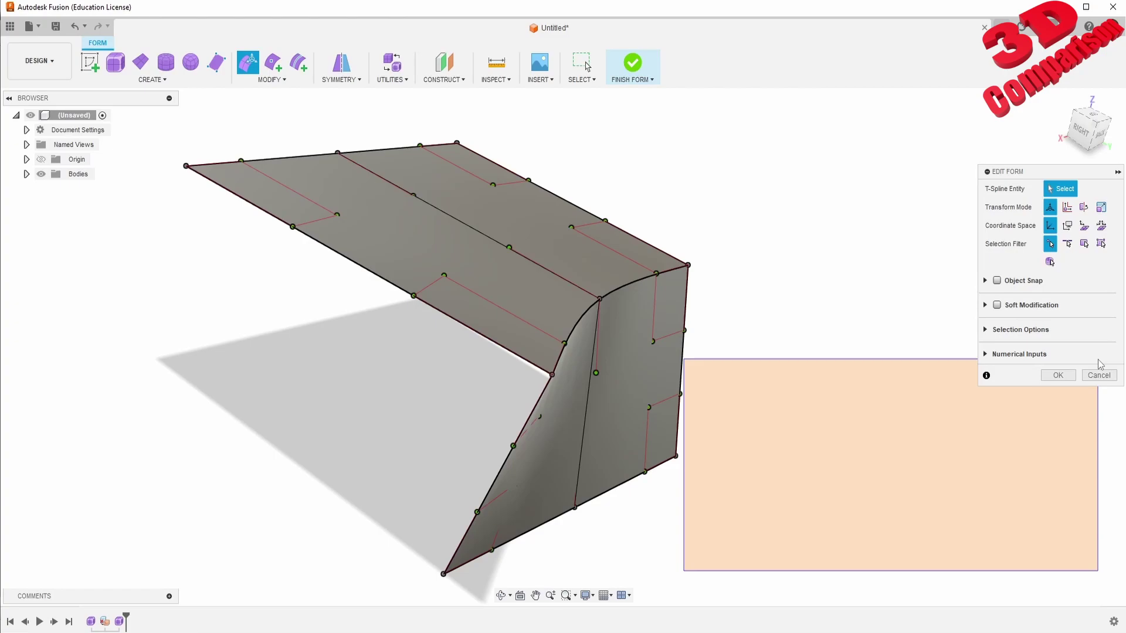